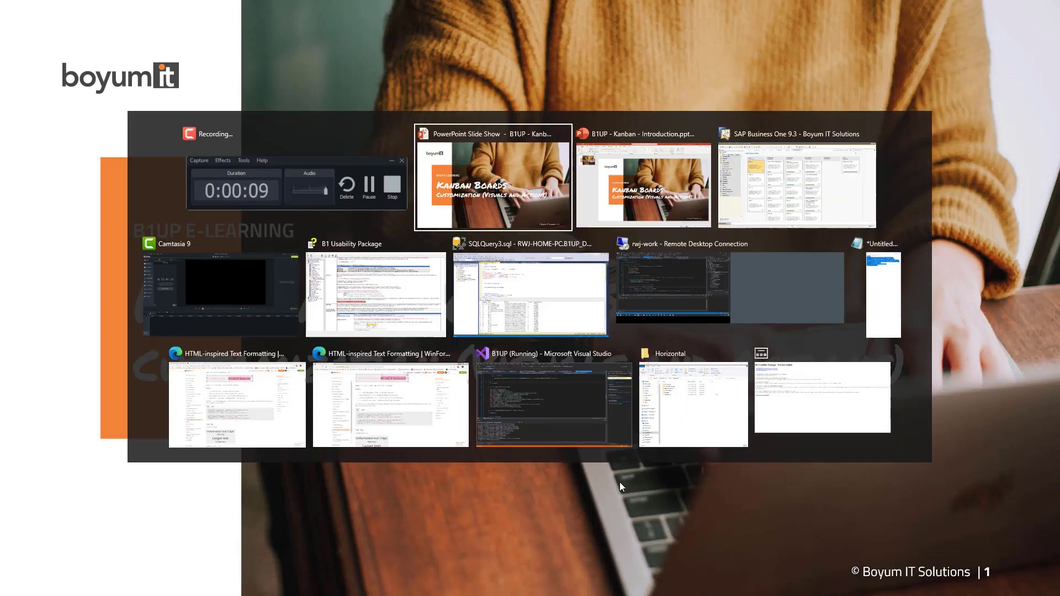
{"action": "key", "text": "alt+Tab"}
{"action": "key", "text": "alt+Tab"}
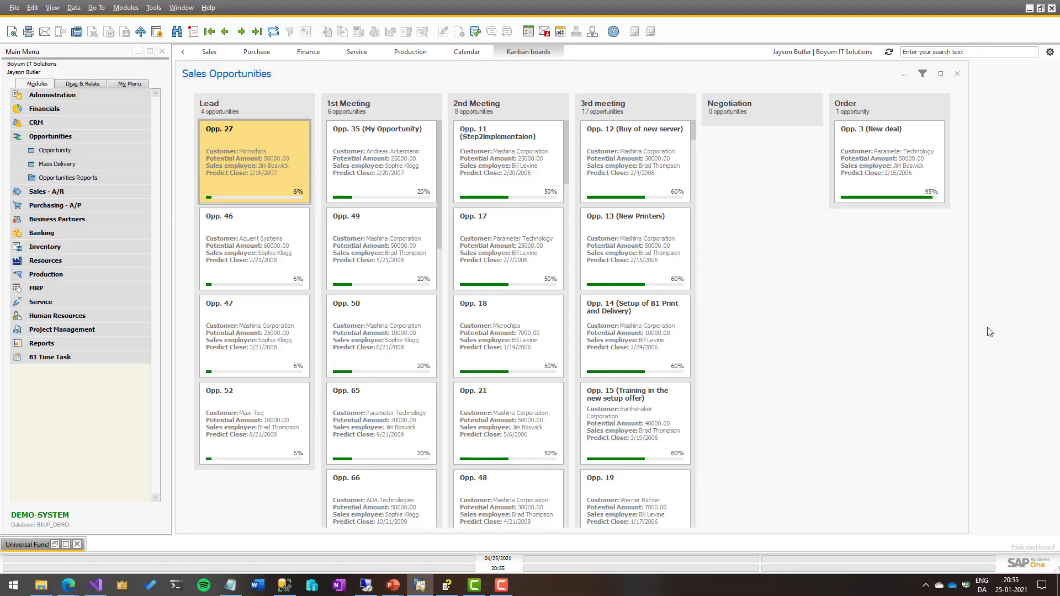
Step: Open Edit this Kanban Board for Sales Opportunities and move the dialog to review its SQL queries
{"action": "left_click", "coordinate": [902, 75]}
{"action": "left_click", "coordinate": [923, 112]}
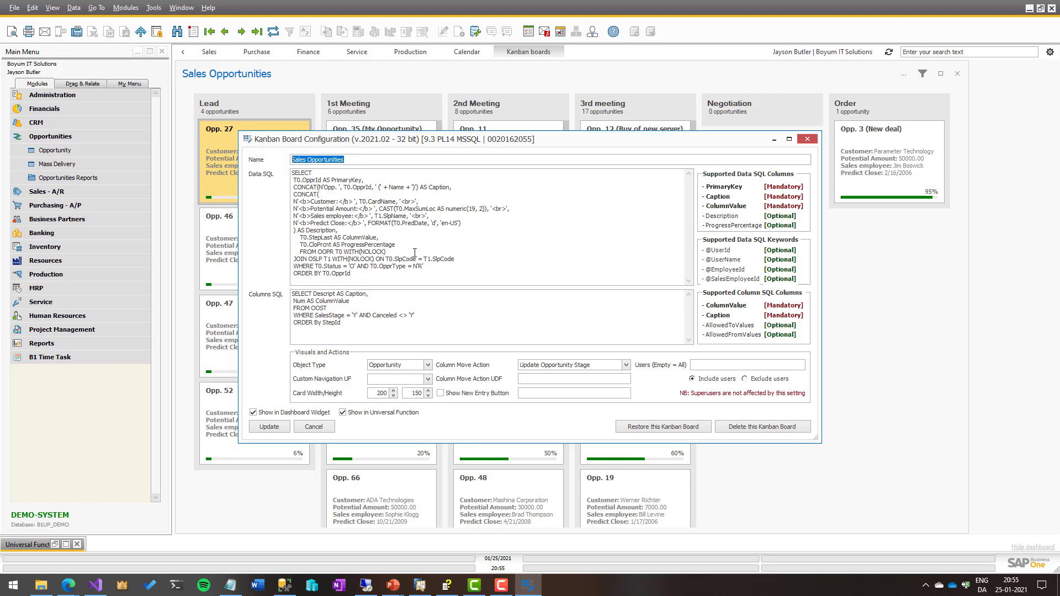
{"action": "left_click", "coordinate": [339, 213]}
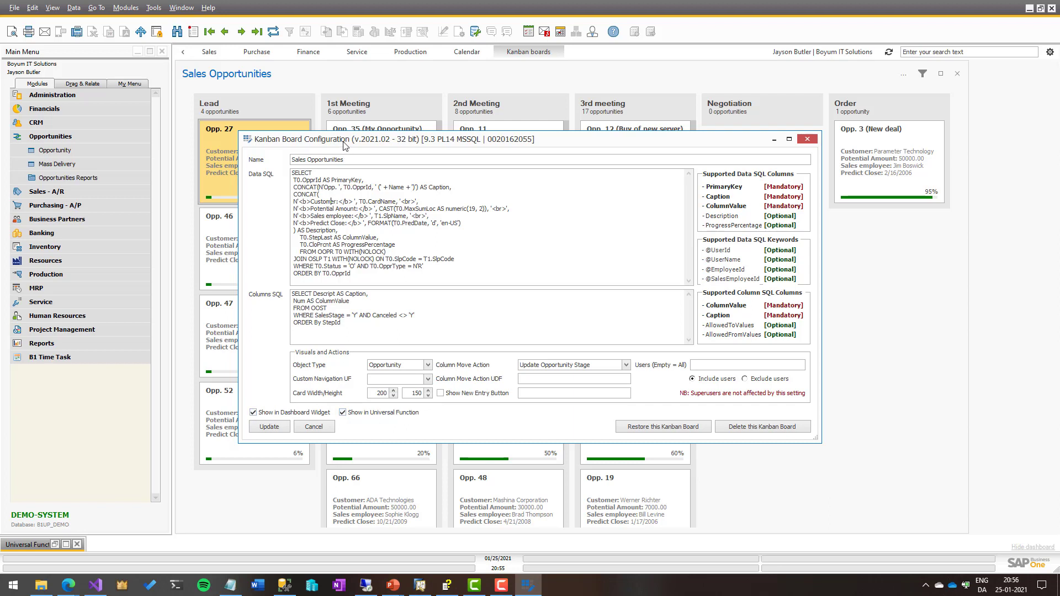
{"action": "left_click_drag", "start_coordinate": [346, 146], "coordinate": [419, 175]}
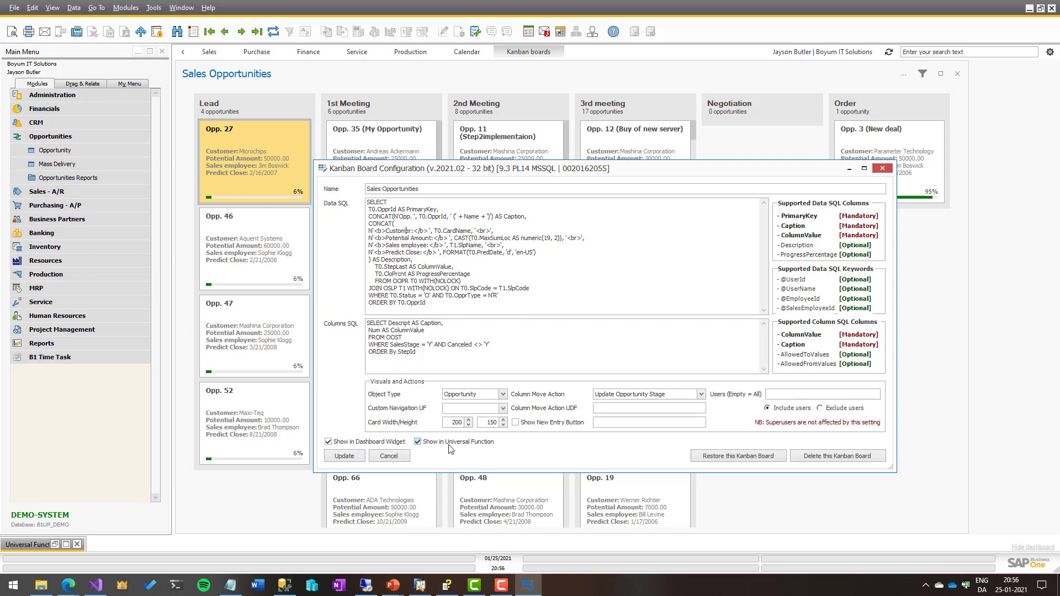
{"action": "left_click_drag", "start_coordinate": [431, 305], "coordinate": [358, 194]}
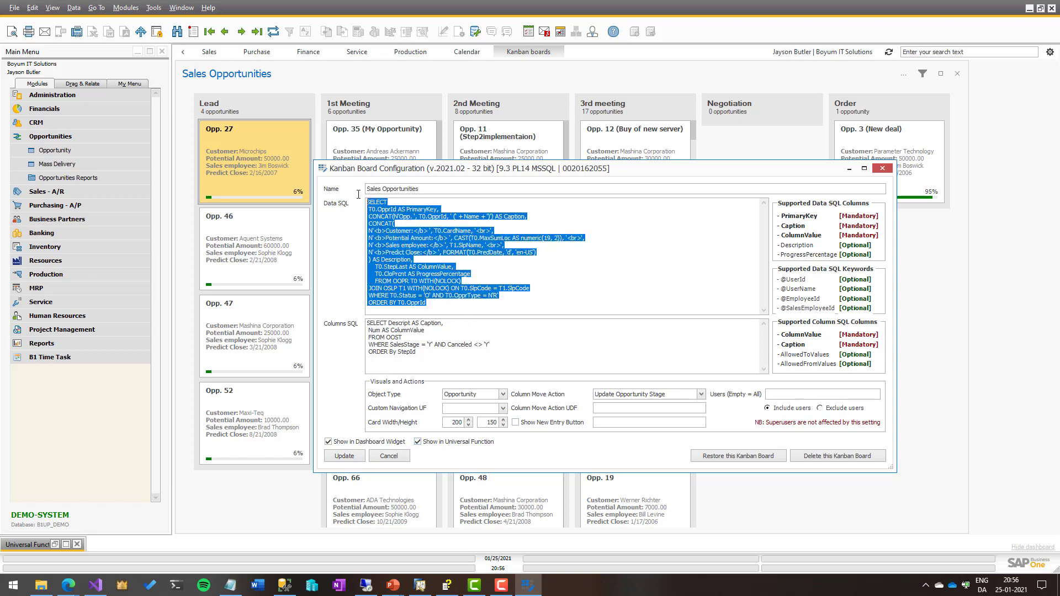
{"action": "left_click", "coordinate": [457, 281]}
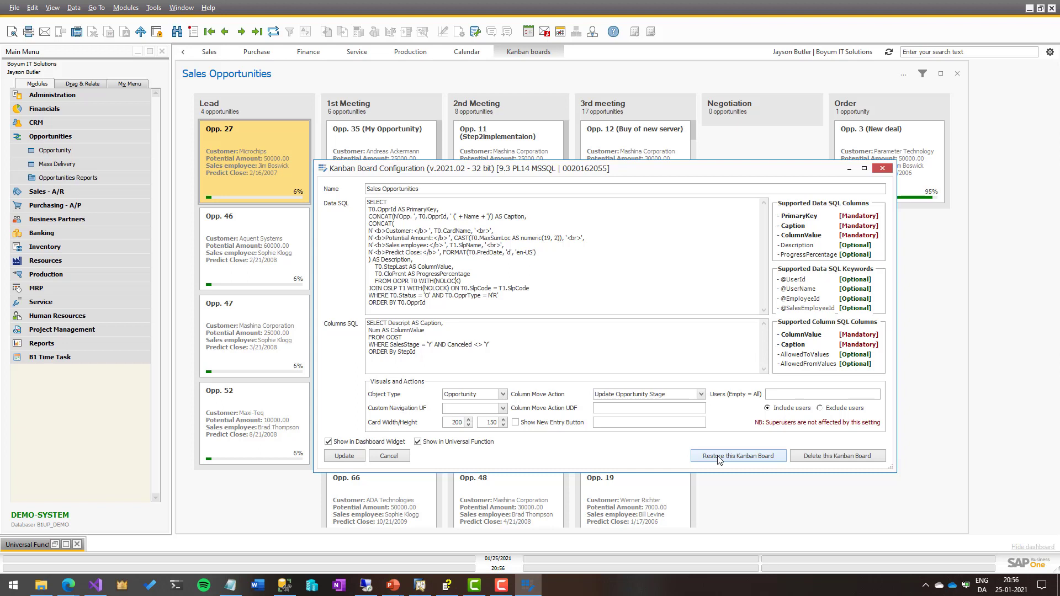
{"action": "left_click_drag", "start_coordinate": [533, 288], "coordinate": [390, 217]}
{"action": "left_click", "coordinate": [500, 261]}
Step: Set Object Type to Custom and Custom Navigation UF to Kanban Custom Navigation
{"action": "left_click_drag", "start_coordinate": [378, 171], "coordinate": [523, 184]}
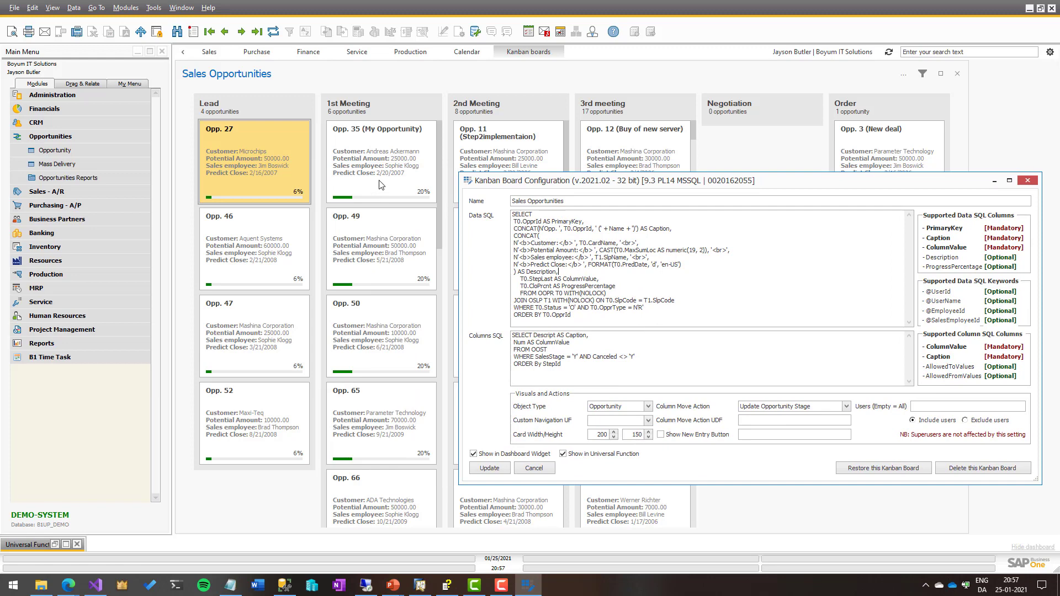
{"action": "left_click", "coordinate": [608, 407]}
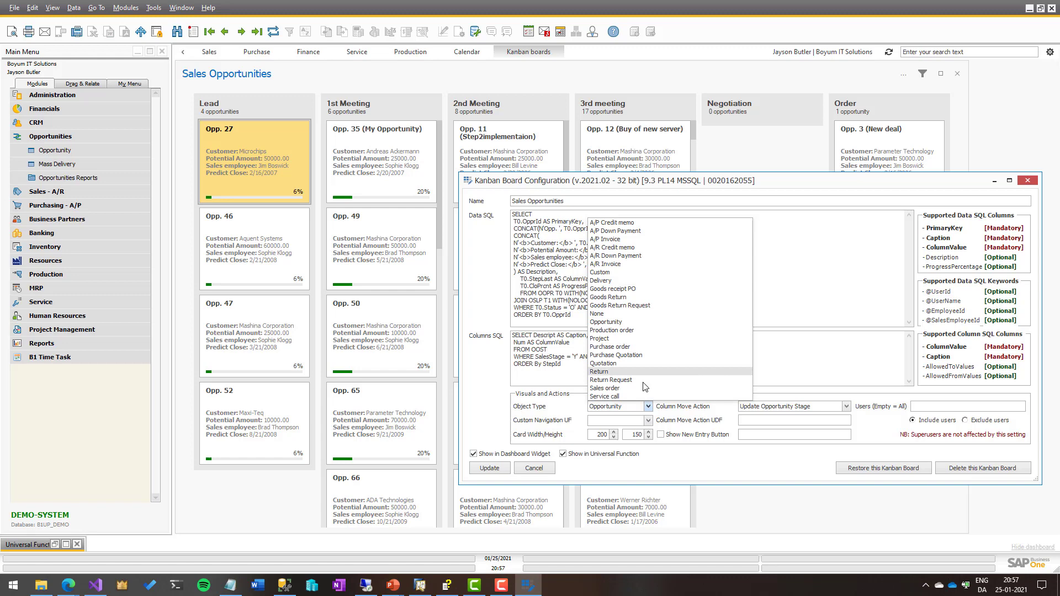
{"action": "left_click", "coordinate": [629, 272]}
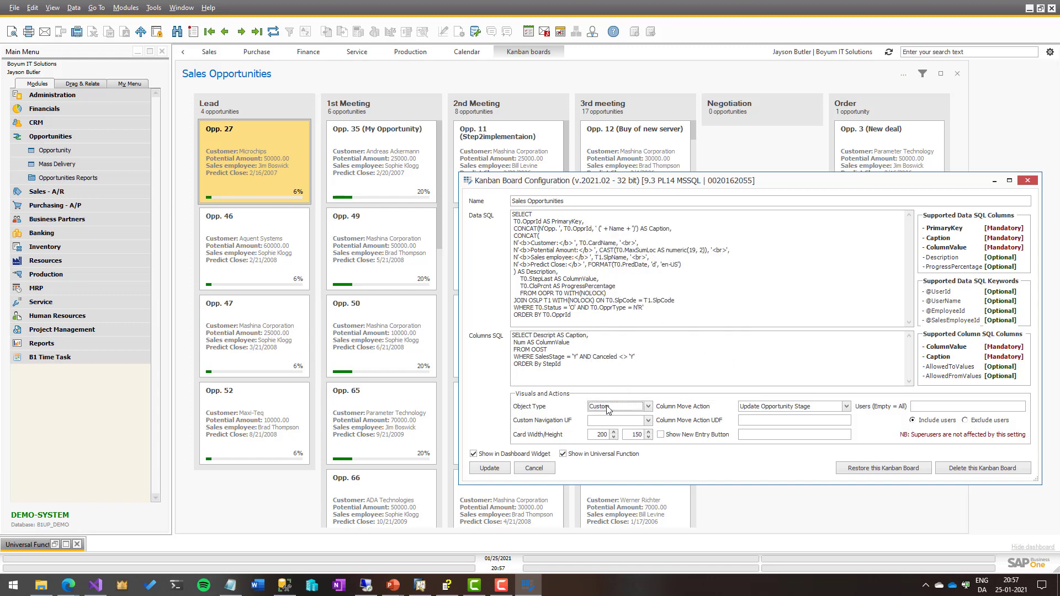
{"action": "left_click", "coordinate": [606, 423]}
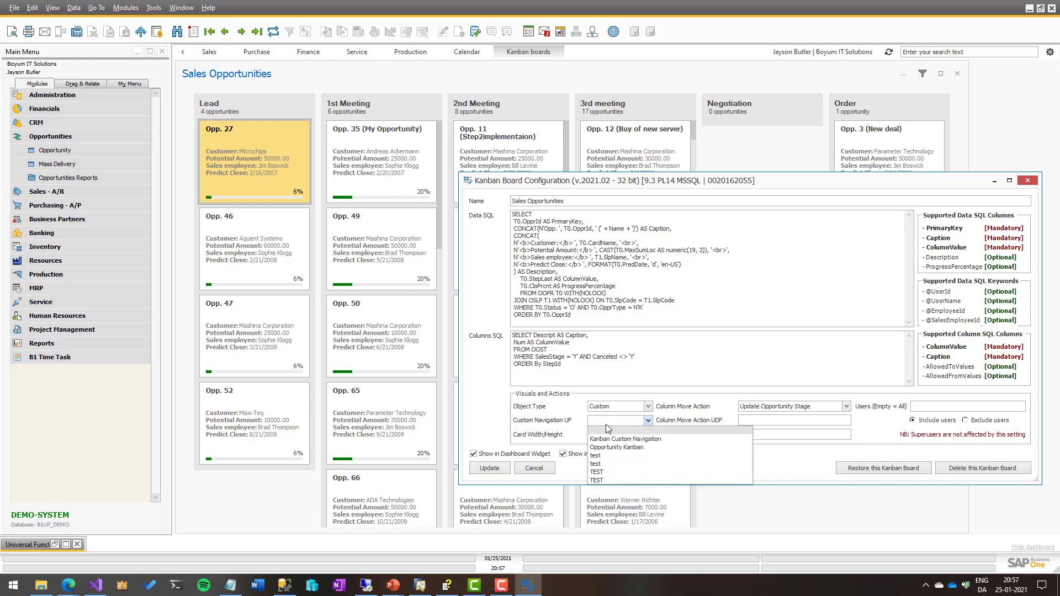
{"action": "left_click", "coordinate": [608, 440]}
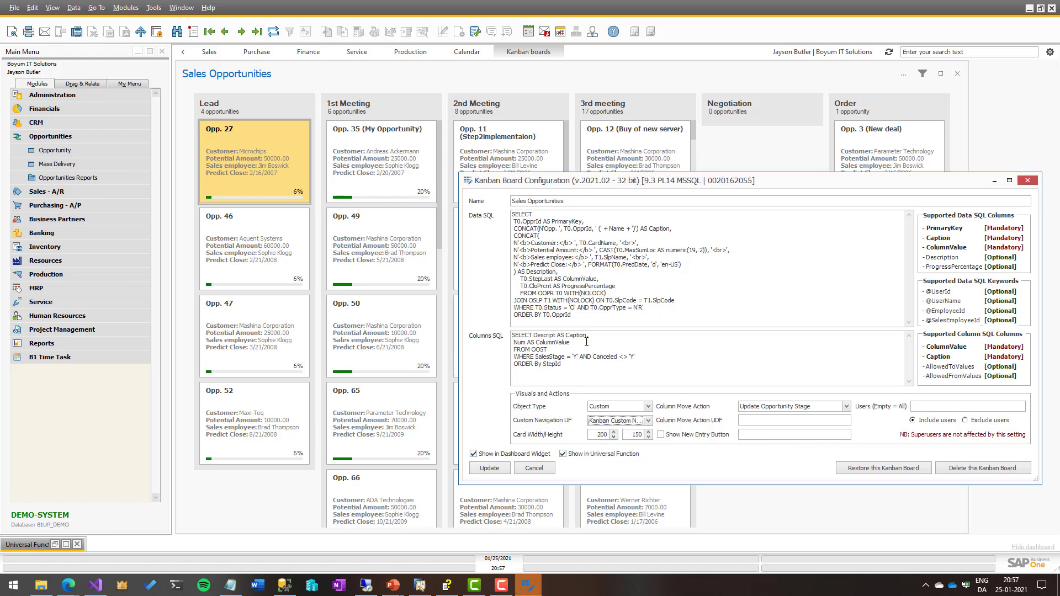
Step: Apply the Custom settings and inspect the macro's OpenForm arguments 97 and $[KANBANVALUE.Number]
{"action": "left_click", "coordinate": [486, 469]}
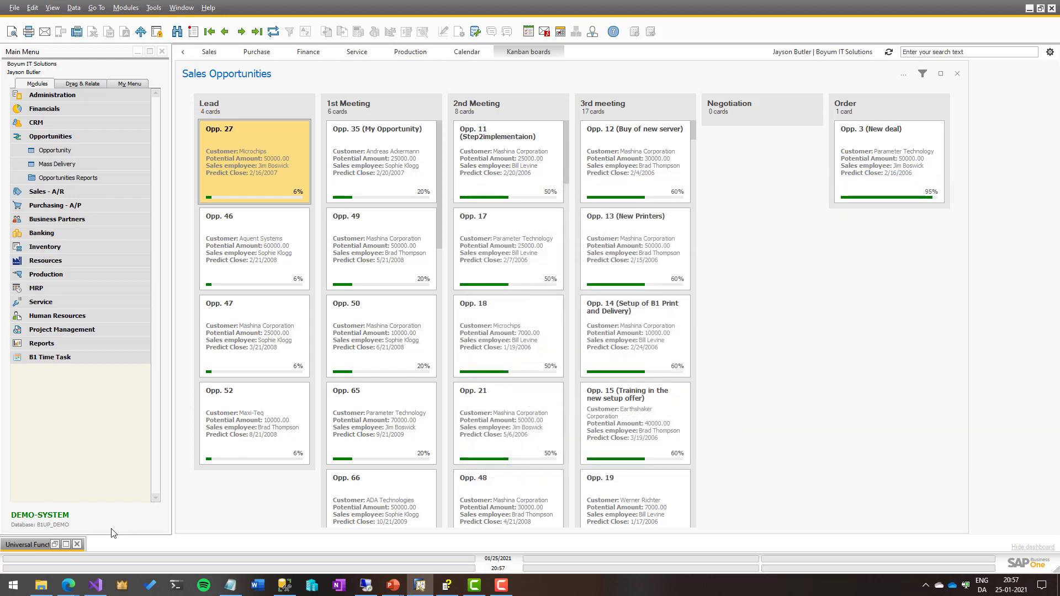
{"action": "left_click", "coordinate": [55, 544]}
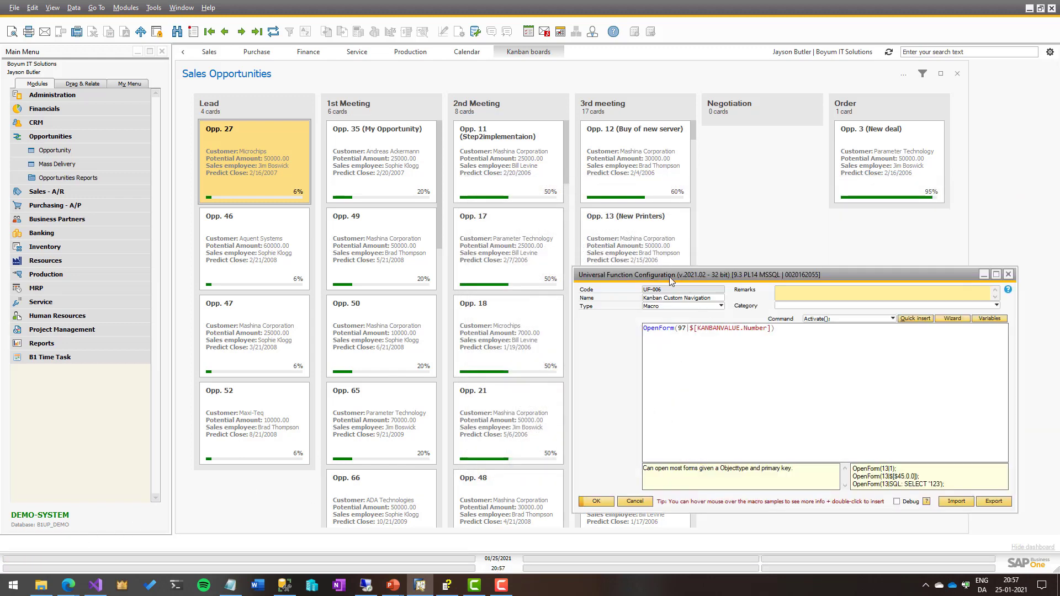
{"action": "left_click_drag", "start_coordinate": [669, 276], "coordinate": [728, 236]}
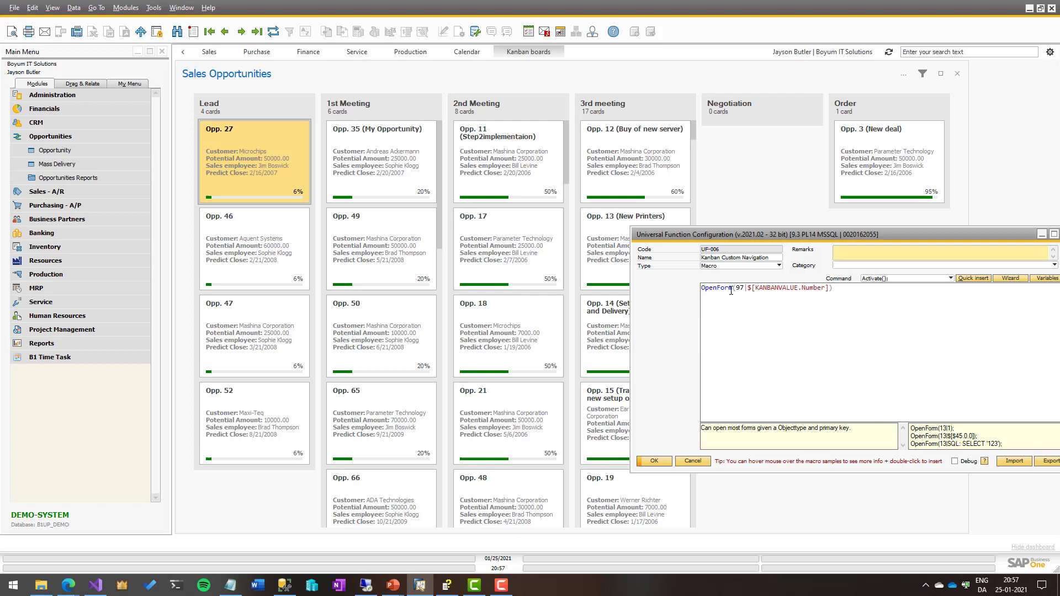
{"action": "left_click", "coordinate": [724, 292]}
{"action": "left_click", "coordinate": [742, 292]}
{"action": "double_click", "coordinate": [738, 285]}
{"action": "left_click_drag", "start_coordinate": [749, 288], "coordinate": [822, 298]}
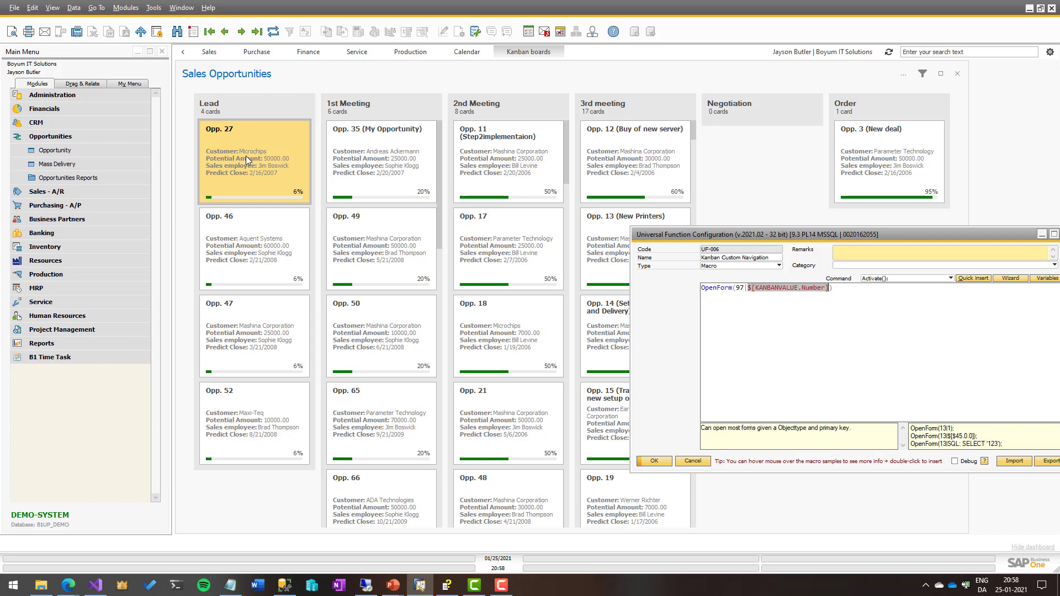
Step: Test navigation by opening and closing Opp. 27, then reopen the board configuration
{"action": "double_click", "coordinate": [268, 191]}
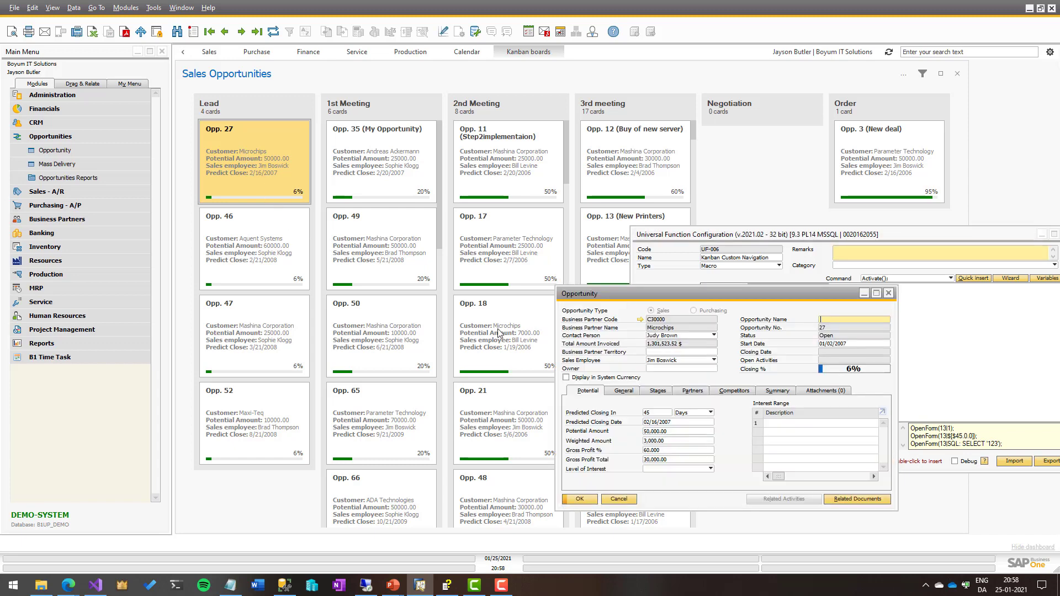
{"action": "left_click", "coordinate": [888, 294]}
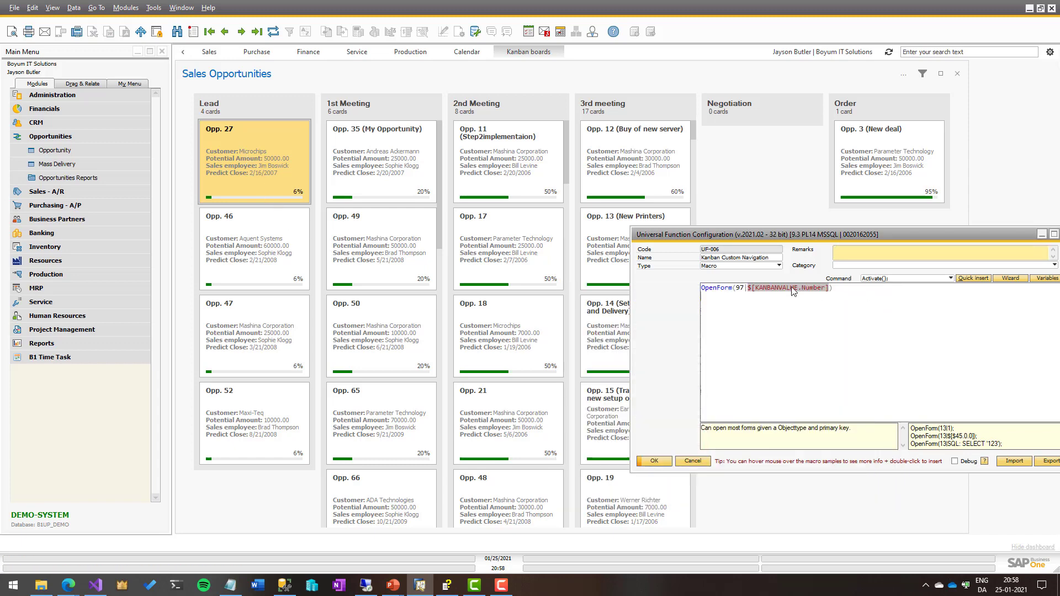
{"action": "left_click", "coordinate": [903, 74]}
{"action": "left_click", "coordinate": [938, 112]}
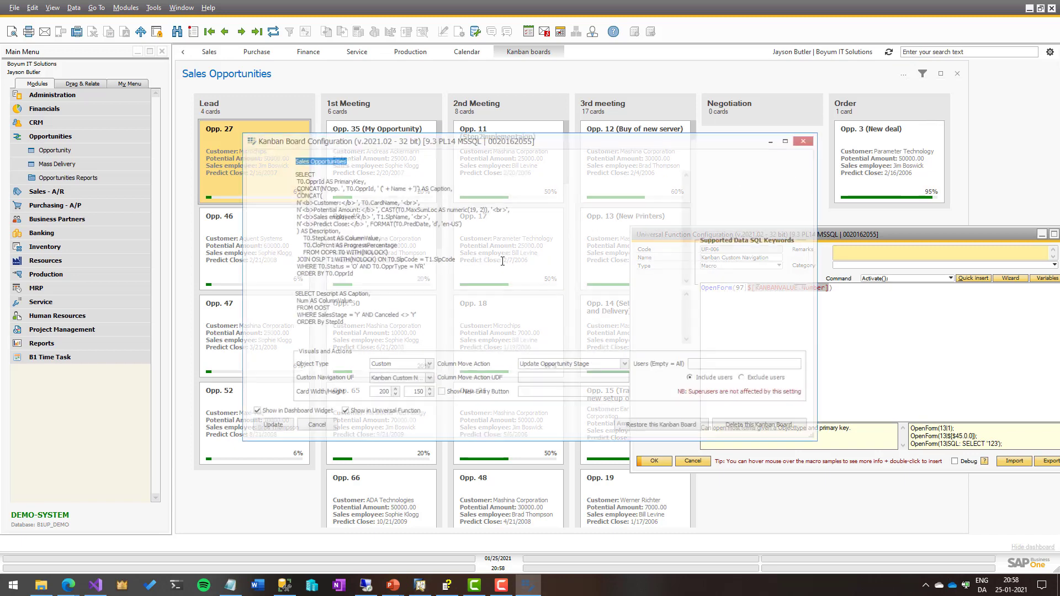
Step: Set Object Type back to Opportunity and leave Custom Navigation UF empty
{"action": "left_click", "coordinate": [401, 367]}
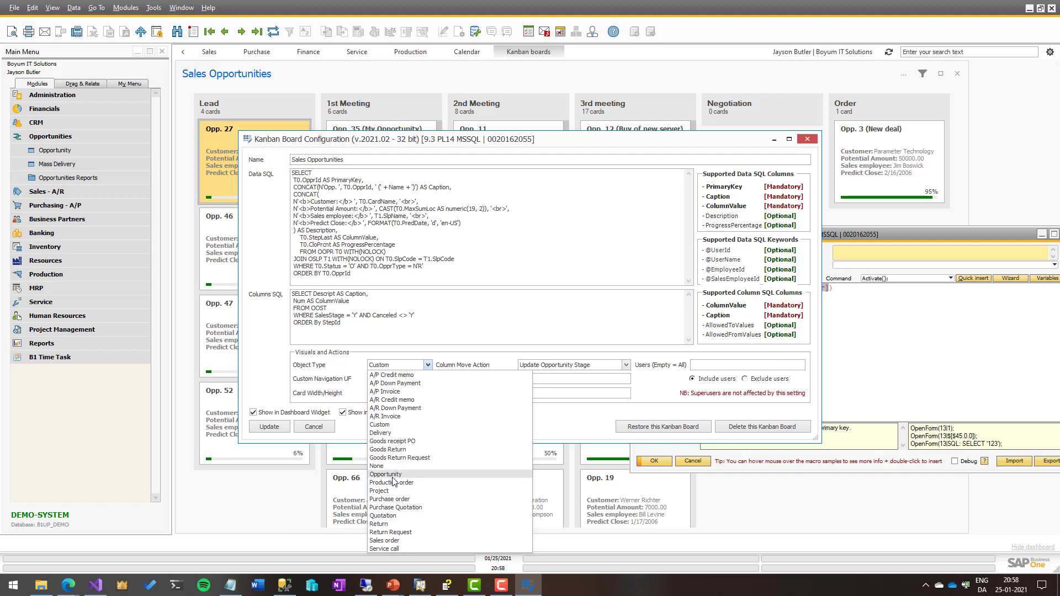
{"action": "left_click", "coordinate": [387, 474]}
{"action": "left_click", "coordinate": [388, 380]}
{"action": "left_click", "coordinate": [388, 380]}
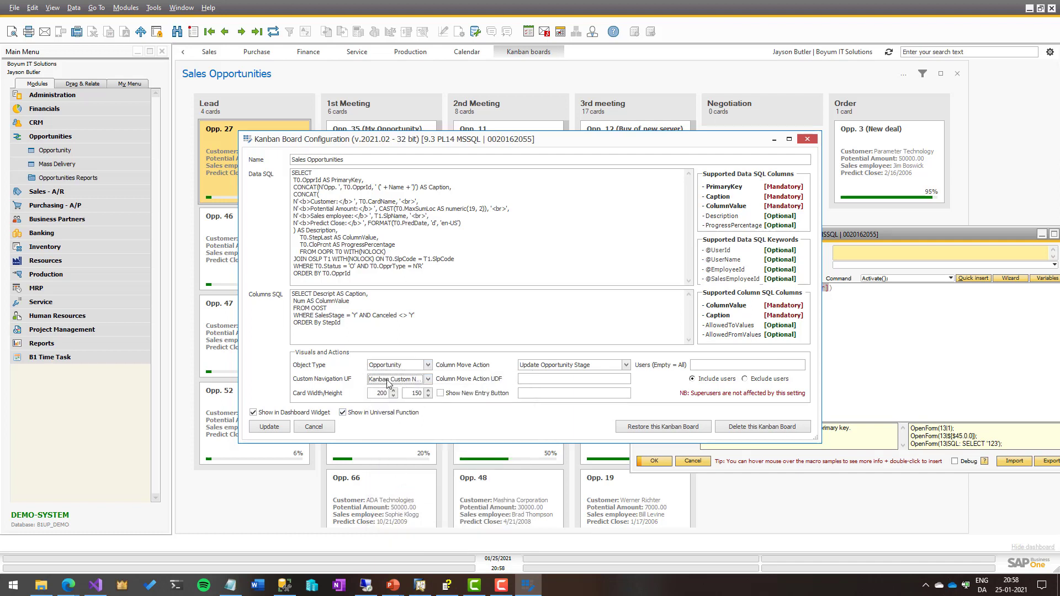
{"action": "left_click", "coordinate": [389, 380]}
{"action": "left_click", "coordinate": [418, 380]}
{"action": "left_click", "coordinate": [928, 333]}
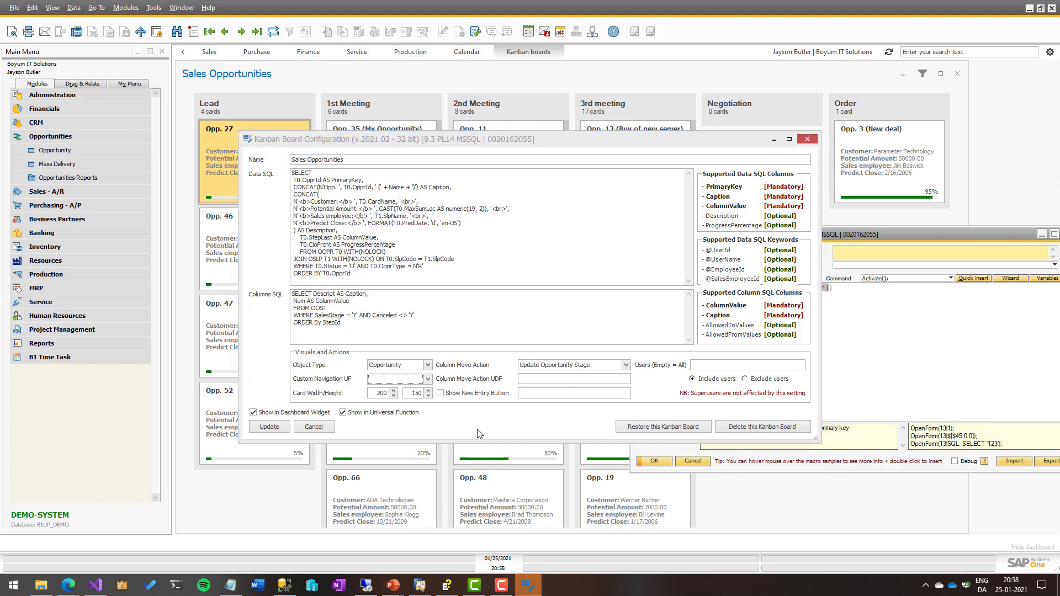
Step: Apply the reverted configuration and confirm Opp. 27 still opens from its card
{"action": "left_click", "coordinate": [270, 427]}
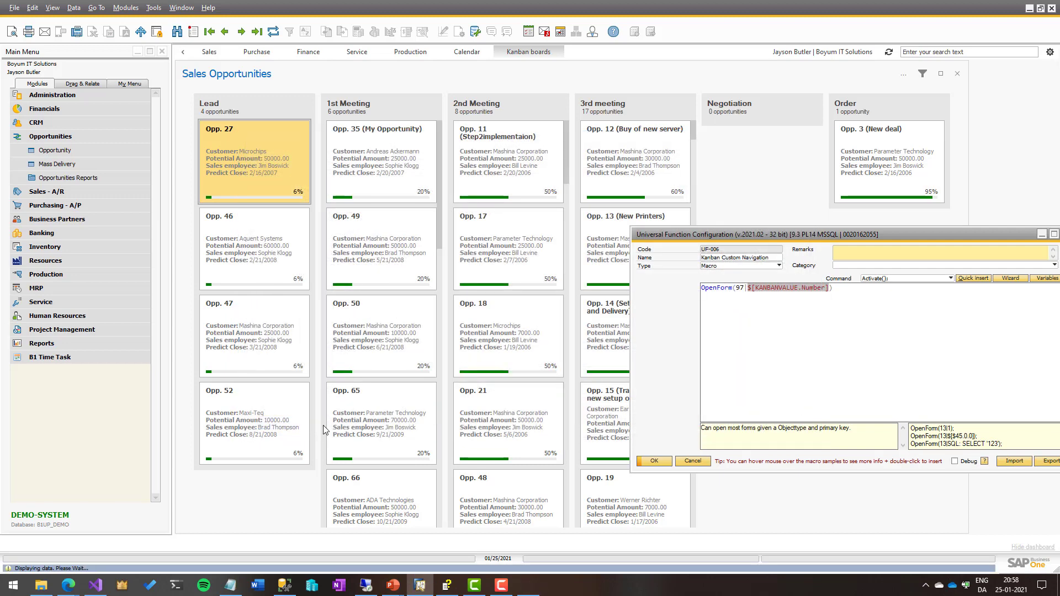
{"action": "double_click", "coordinate": [219, 164]}
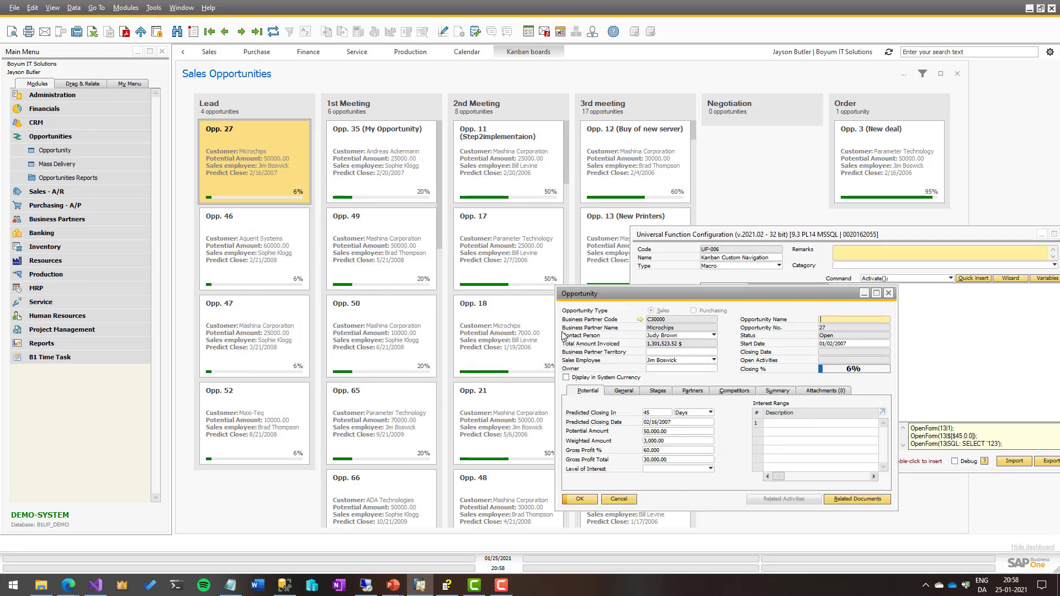
{"action": "left_click", "coordinate": [891, 289]}
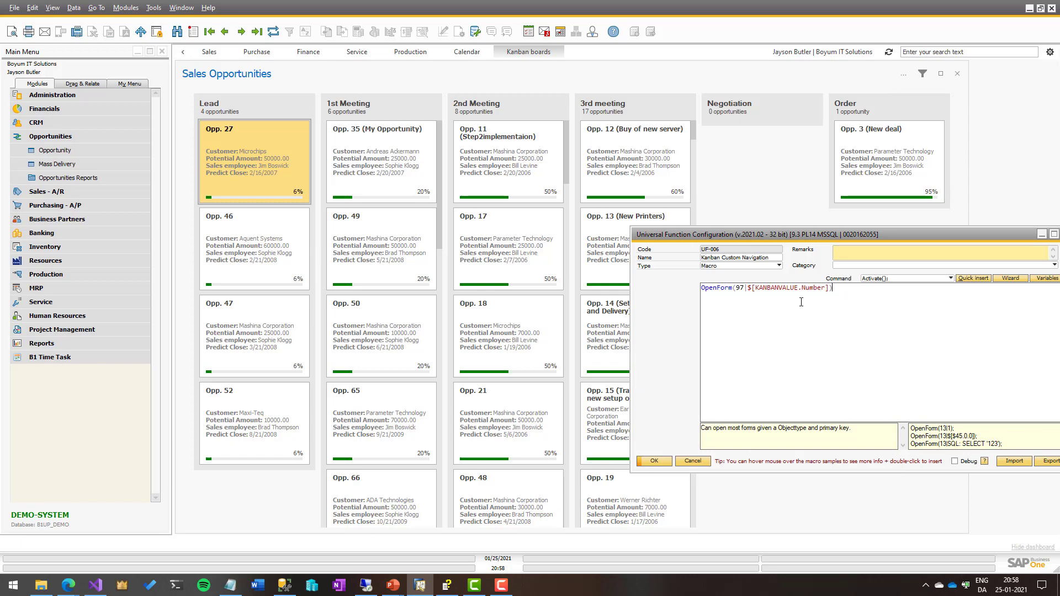
{"action": "left_click", "coordinate": [904, 74]}
Step: Change the Sales Opportunities board's Card Width to 400 and update it
{"action": "left_click", "coordinate": [928, 112]}
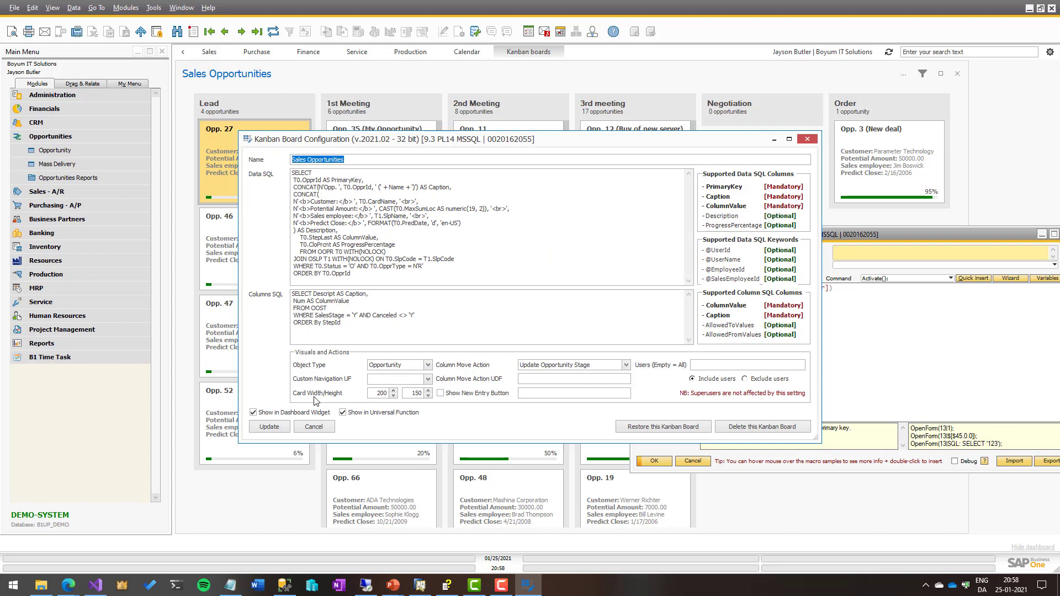
{"action": "left_click_drag", "start_coordinate": [354, 148], "coordinate": [516, 280]}
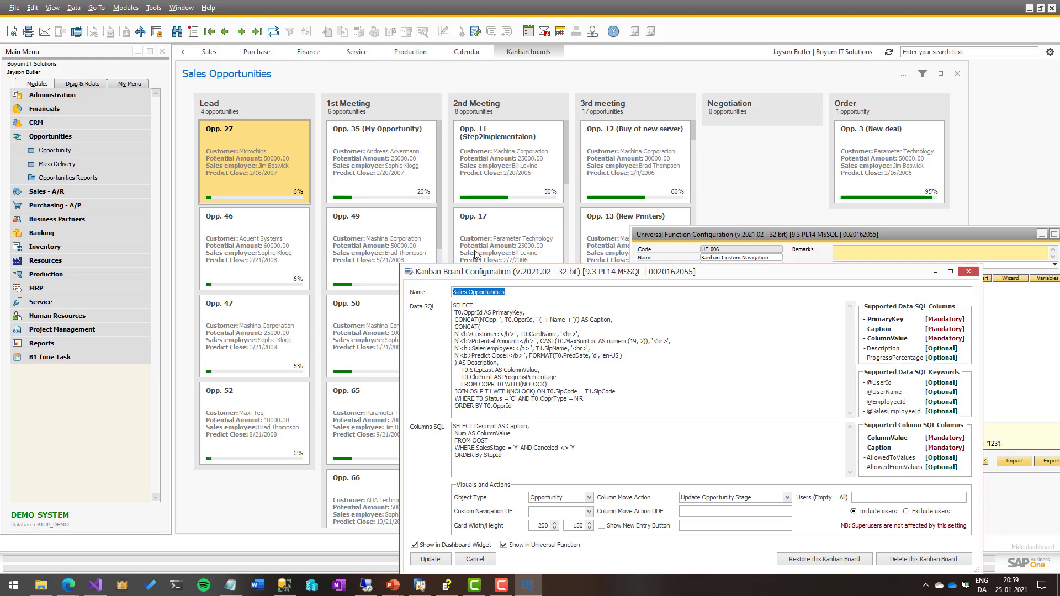
{"action": "left_click", "coordinate": [543, 525]}
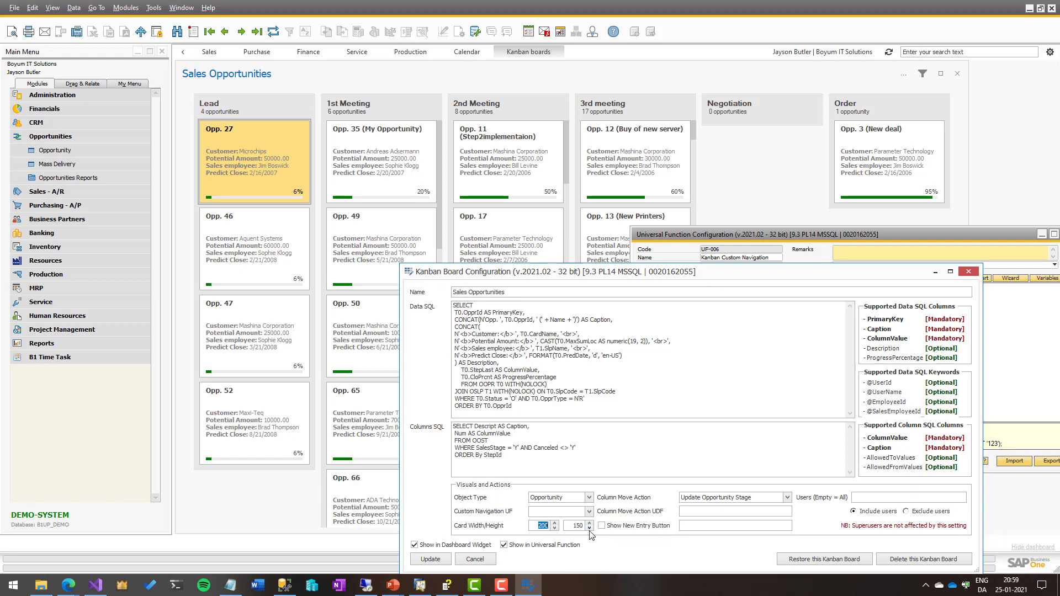
{"action": "type", "text": "50"}
{"action": "double_click", "coordinate": [536, 526]}
{"action": "type", "text": "100"}
{"action": "type", "text": "4"}
{"action": "left_click", "coordinate": [441, 563]}
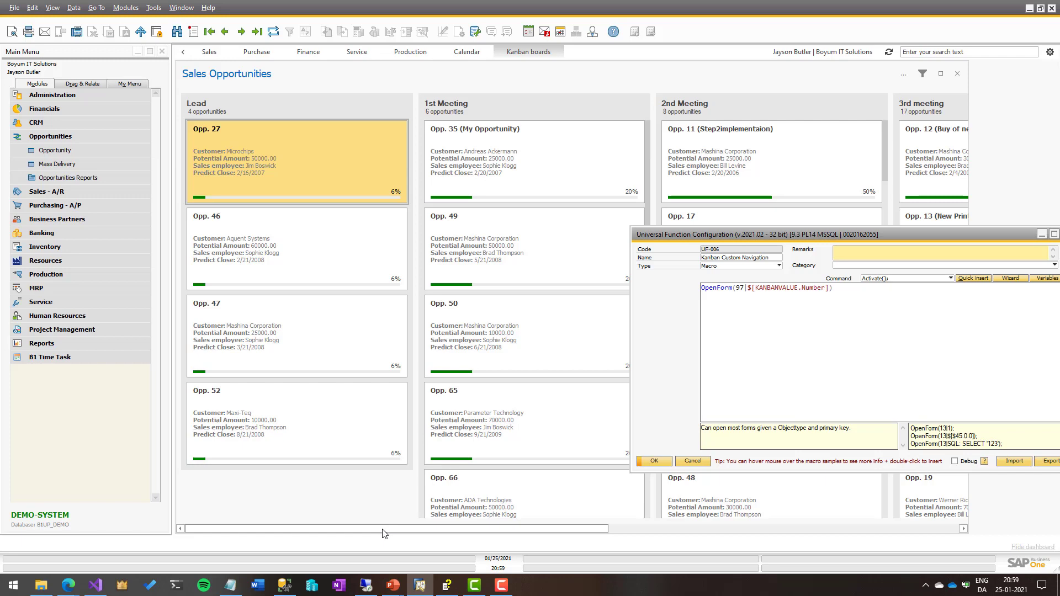
Step: Reopen the board configuration and reduce Card Width from 400 to 150
{"action": "left_click_drag", "start_coordinate": [386, 529], "coordinate": [205, 548]}
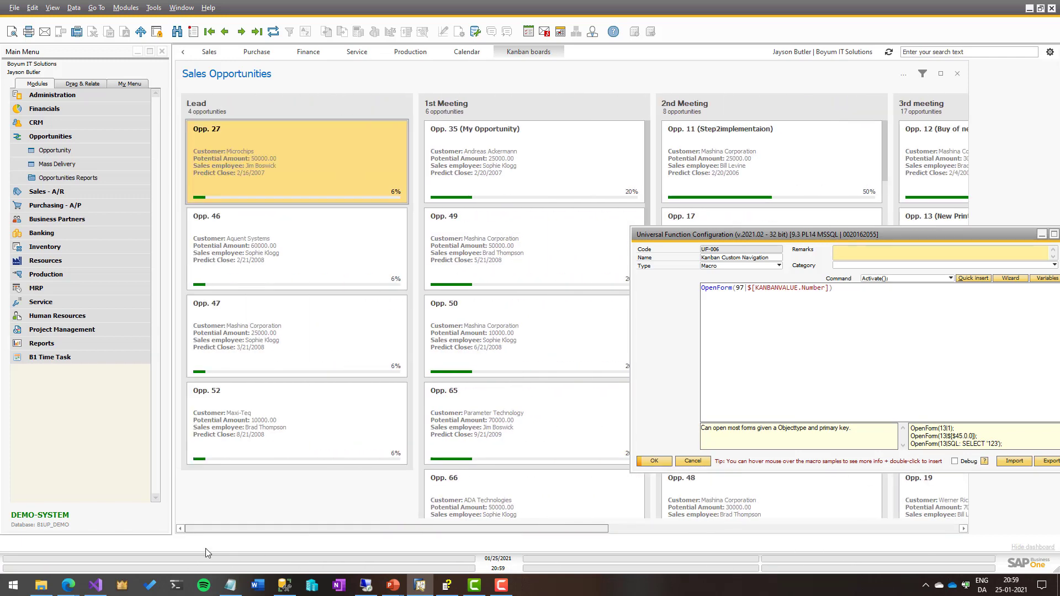
{"action": "left_click", "coordinate": [903, 74]}
{"action": "left_click", "coordinate": [940, 115]}
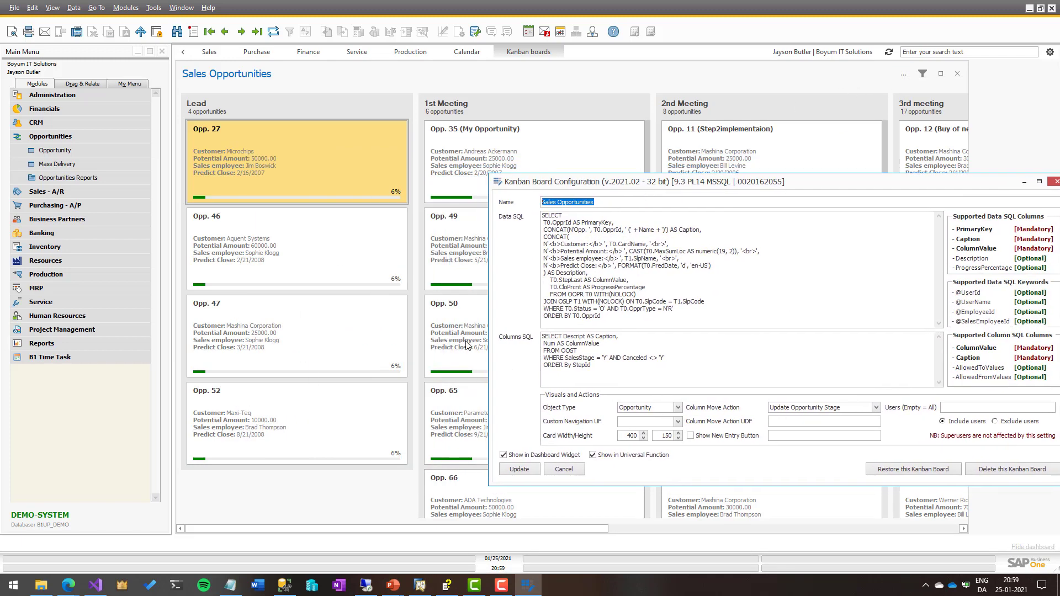
{"action": "double_click", "coordinate": [630, 435]}
{"action": "type", "text": "150"}
{"action": "left_click", "coordinate": [519, 469]}
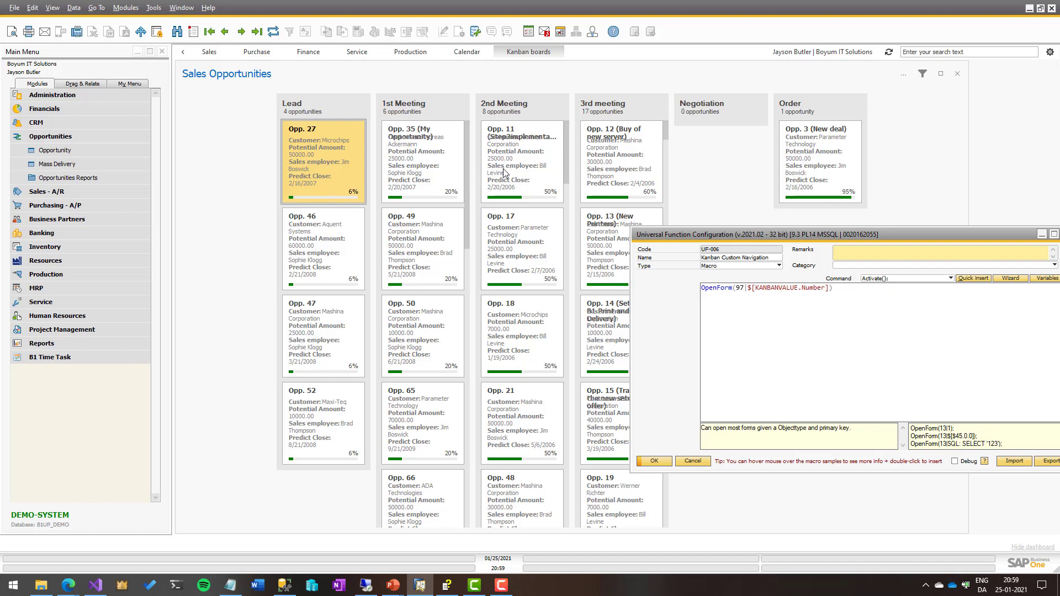
Step: Restore the board to its default configuration with card width 200, then reopen its configuration
{"action": "left_click", "coordinate": [903, 74]}
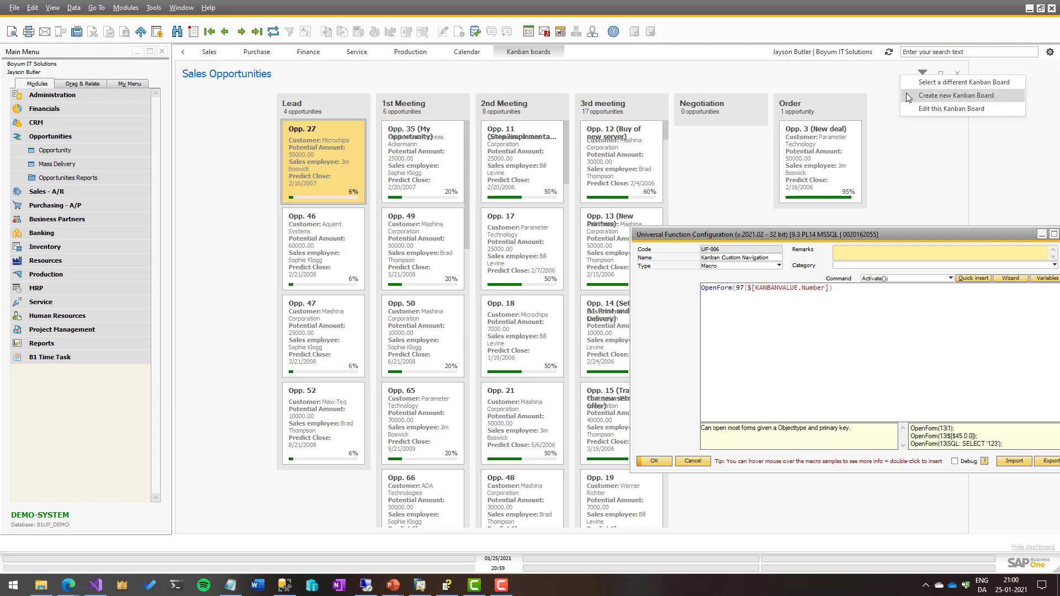
{"action": "left_click", "coordinate": [939, 108]}
{"action": "left_click", "coordinate": [624, 426]}
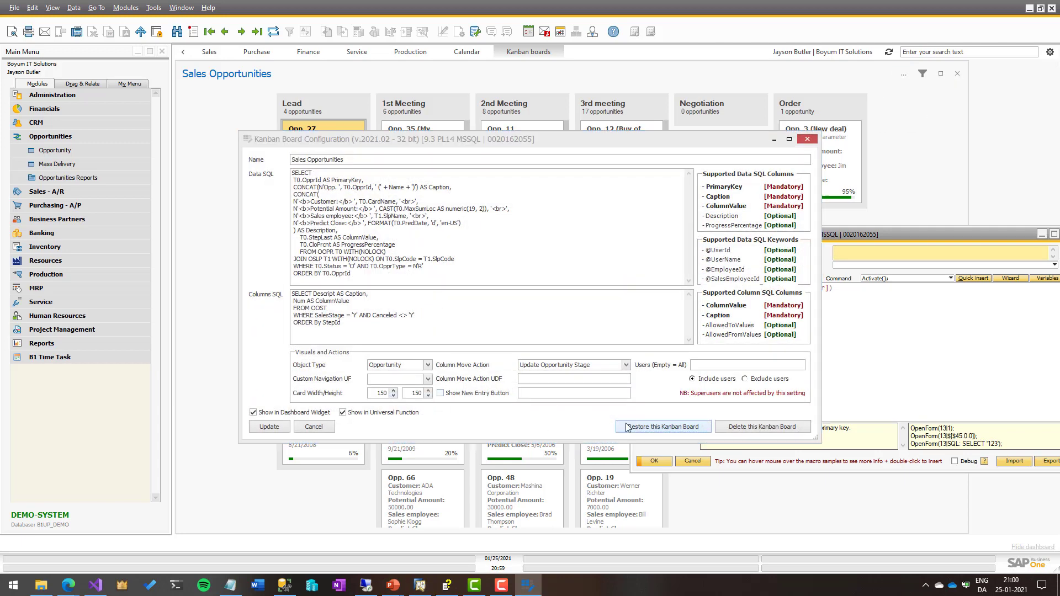
{"action": "left_click", "coordinate": [574, 325]}
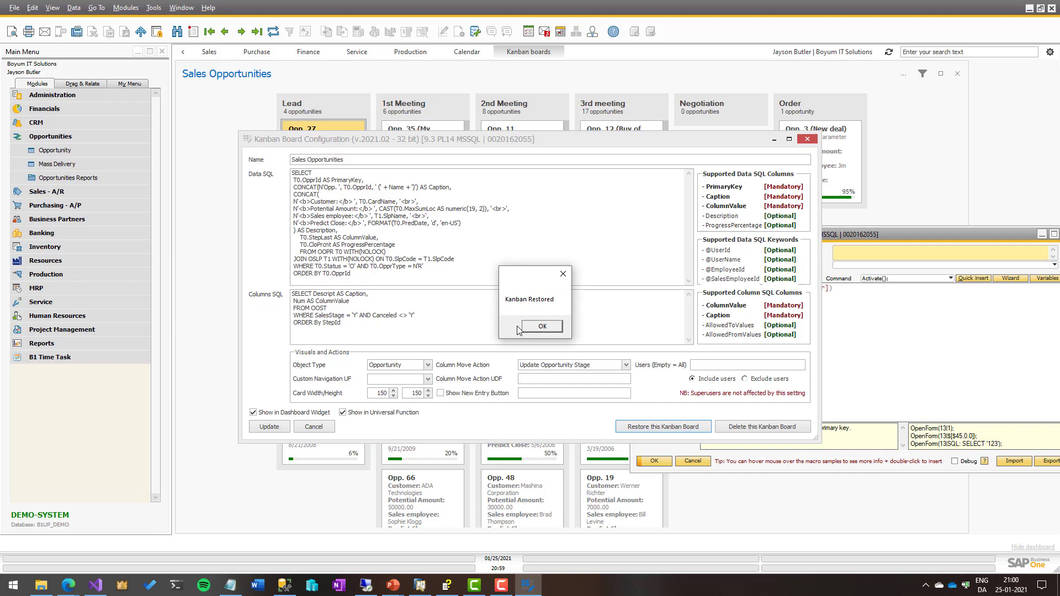
{"action": "left_click", "coordinate": [539, 327]}
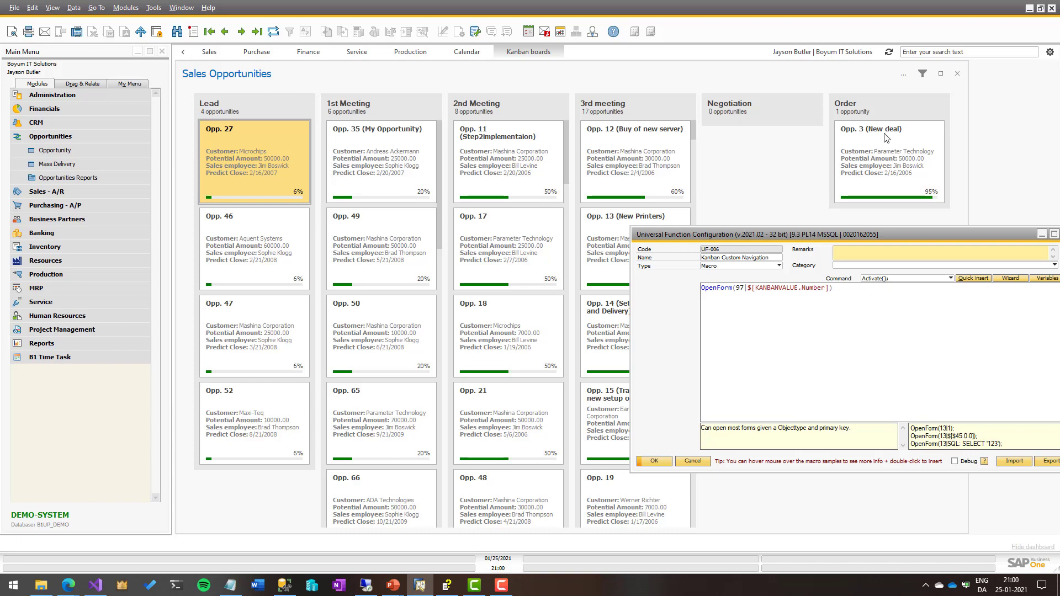
{"action": "left_click", "coordinate": [903, 74]}
{"action": "left_click", "coordinate": [949, 113]}
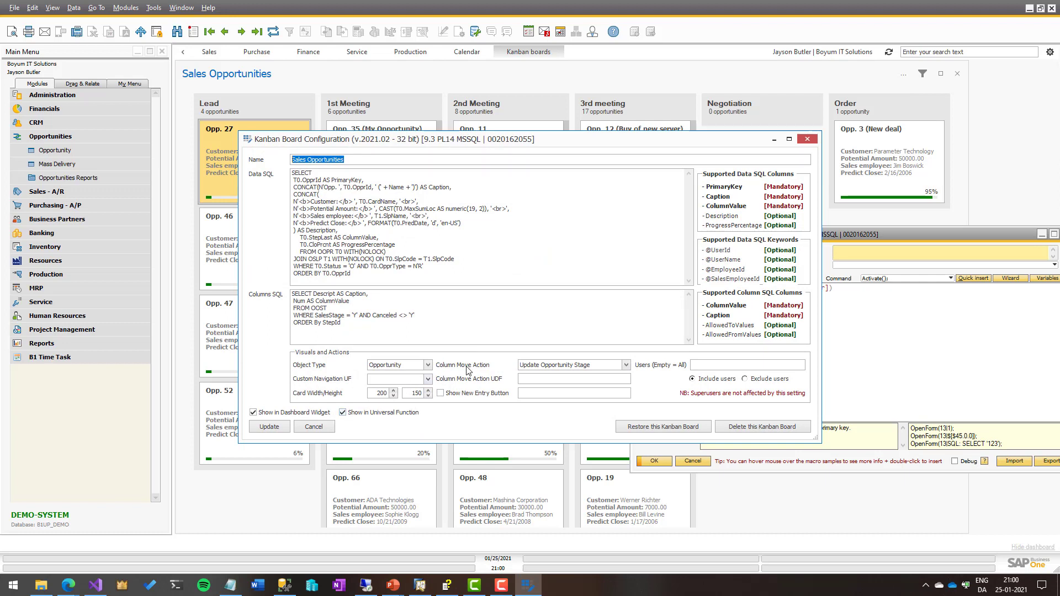
Step: Set Column Move Action to Update Header UDF, leaving the Column Move Action UDF field blank
{"action": "left_click", "coordinate": [528, 365]}
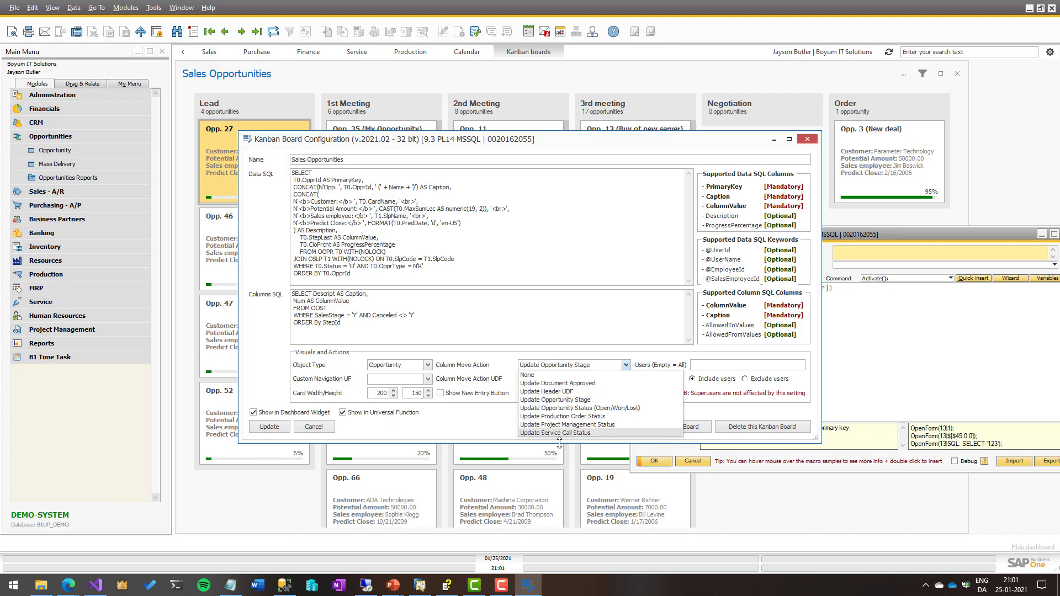
{"action": "left_click", "coordinate": [545, 391]}
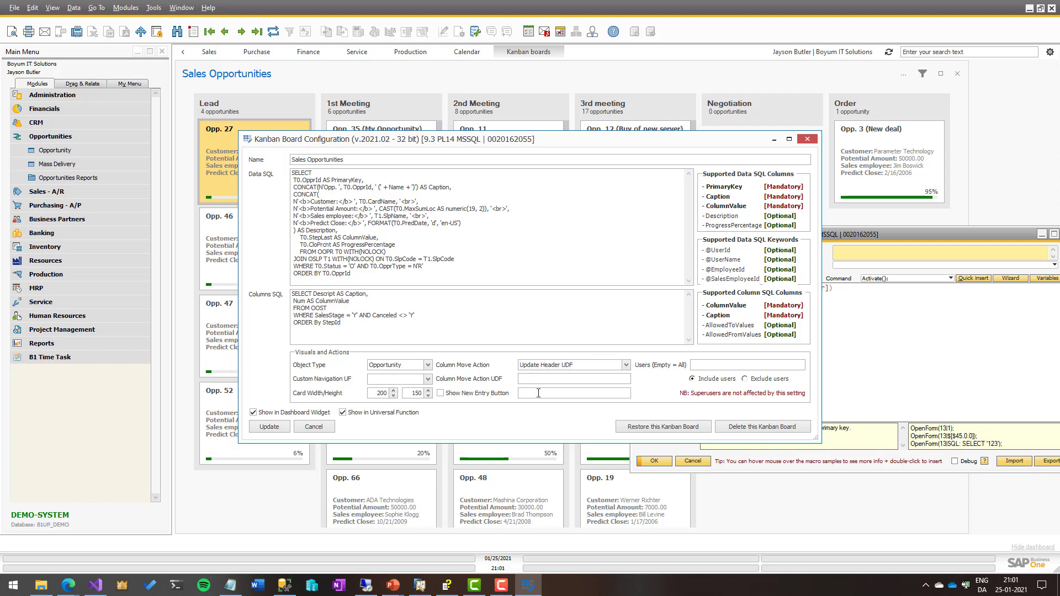
{"action": "type", "text": "U_"}
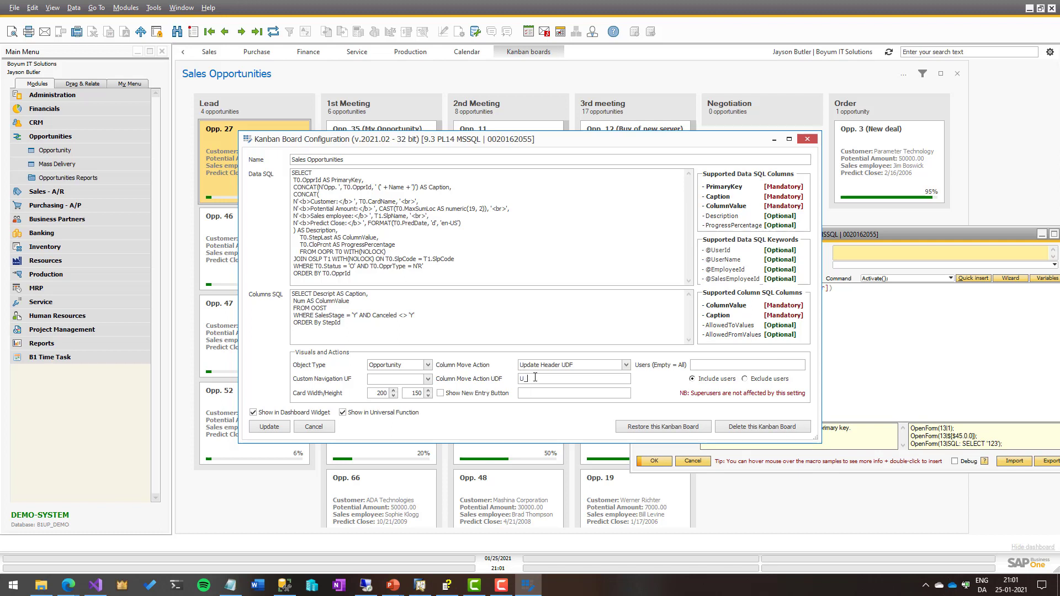
{"action": "double_click", "coordinate": [525, 379]}
{"action": "key", "text": "BackSpace"}
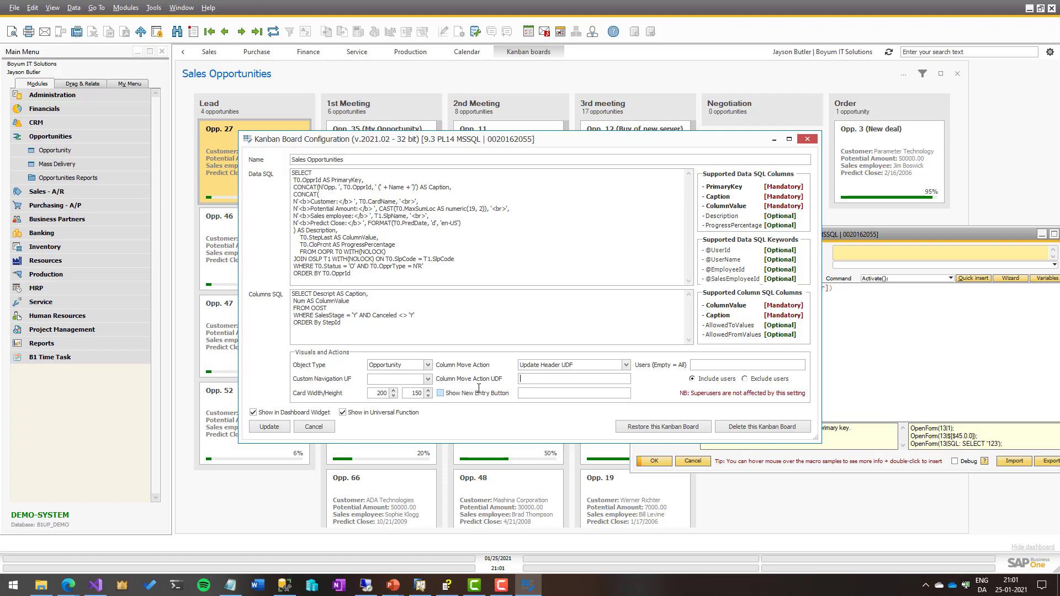
Step: Reset Column Move Action to None, save, and reopen the board configuration
{"action": "left_click", "coordinate": [533, 365]}
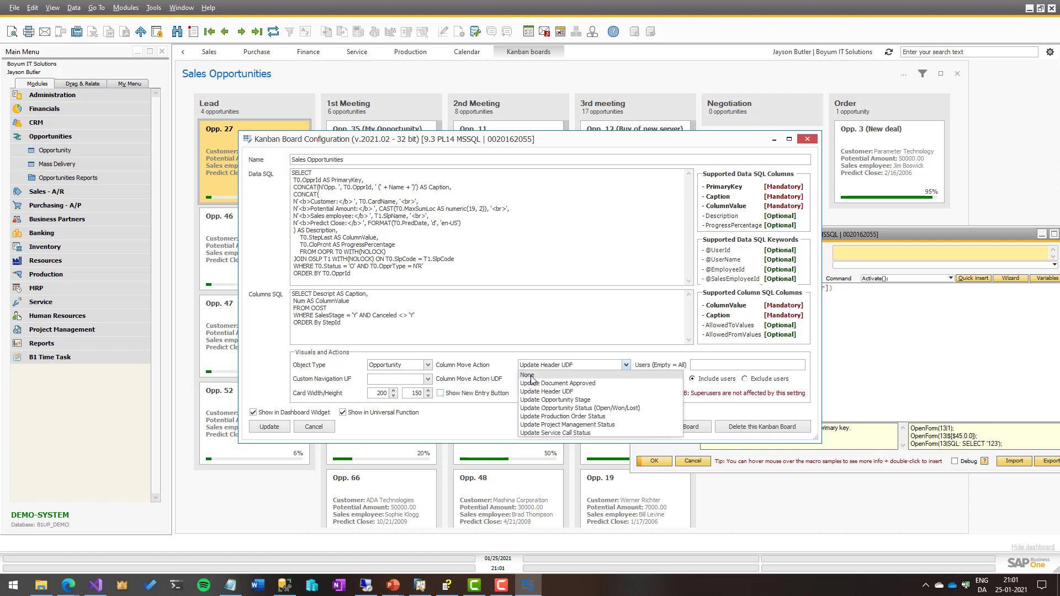
{"action": "left_click", "coordinate": [531, 376]}
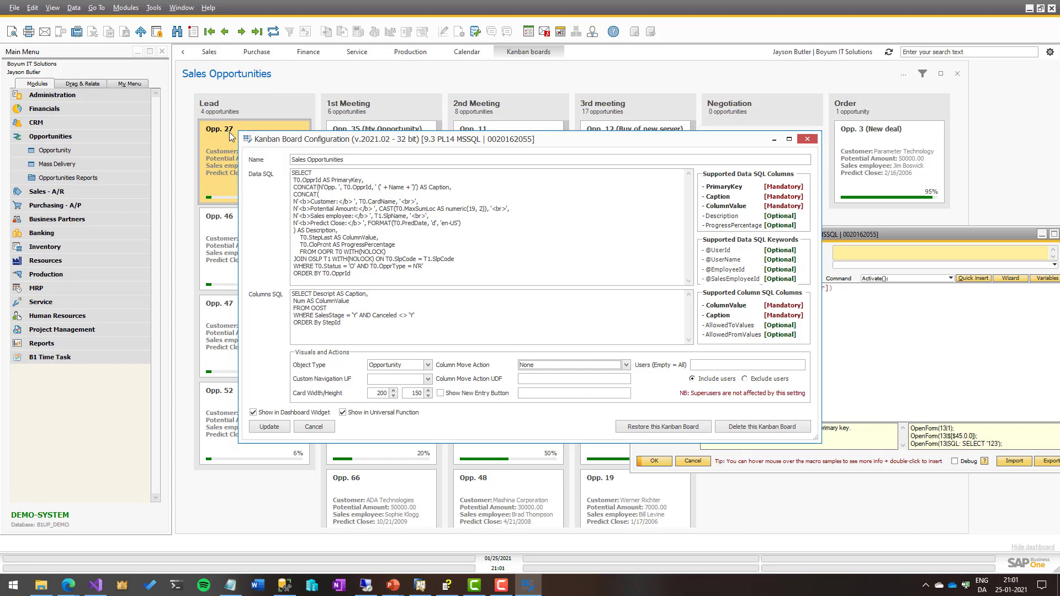
{"action": "left_click", "coordinate": [269, 427]}
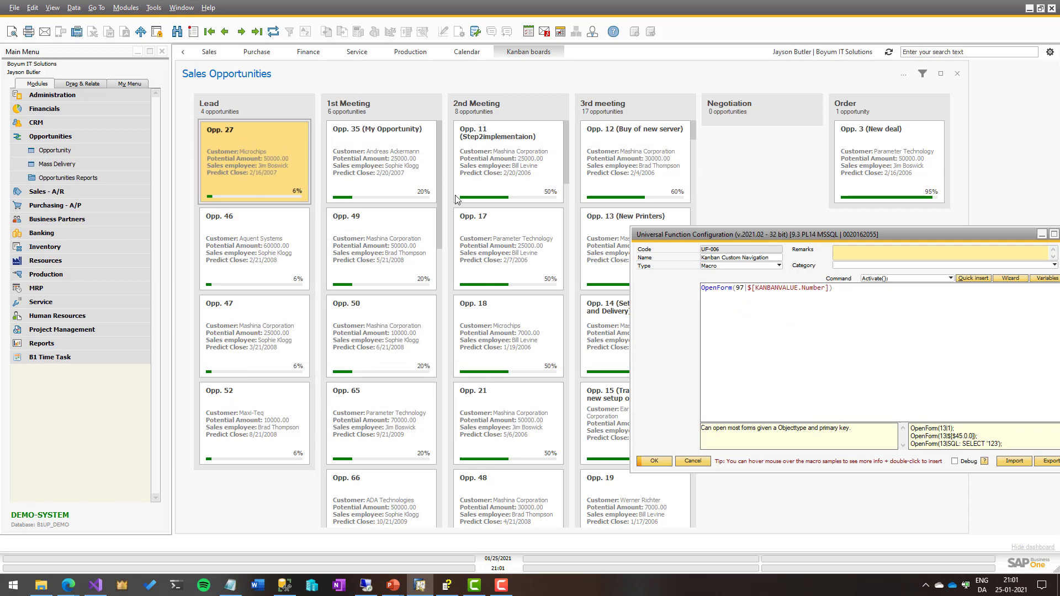
{"action": "left_click", "coordinate": [904, 75]}
{"action": "left_click", "coordinate": [924, 117]}
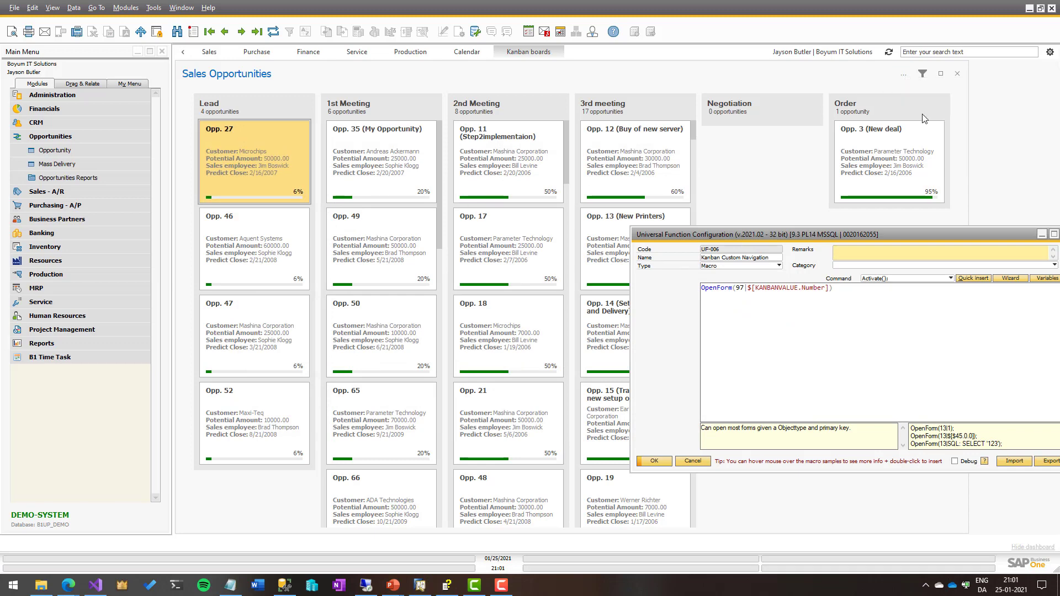
{"action": "left_click_drag", "start_coordinate": [368, 146], "coordinate": [504, 208]}
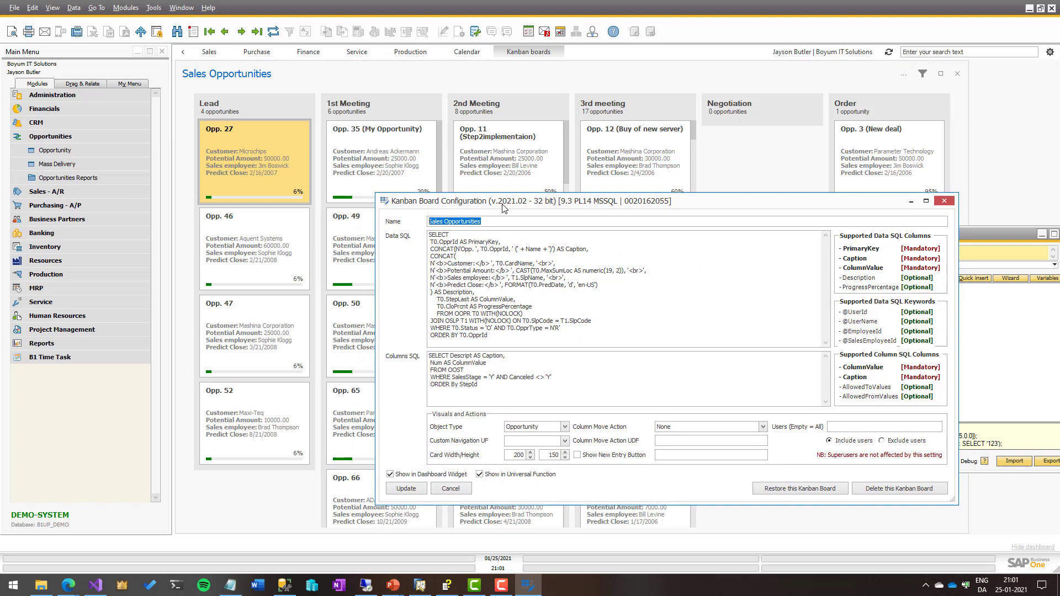
Step: Set the Column Move Action to Update Opportunity Stage
{"action": "left_click", "coordinate": [695, 429]}
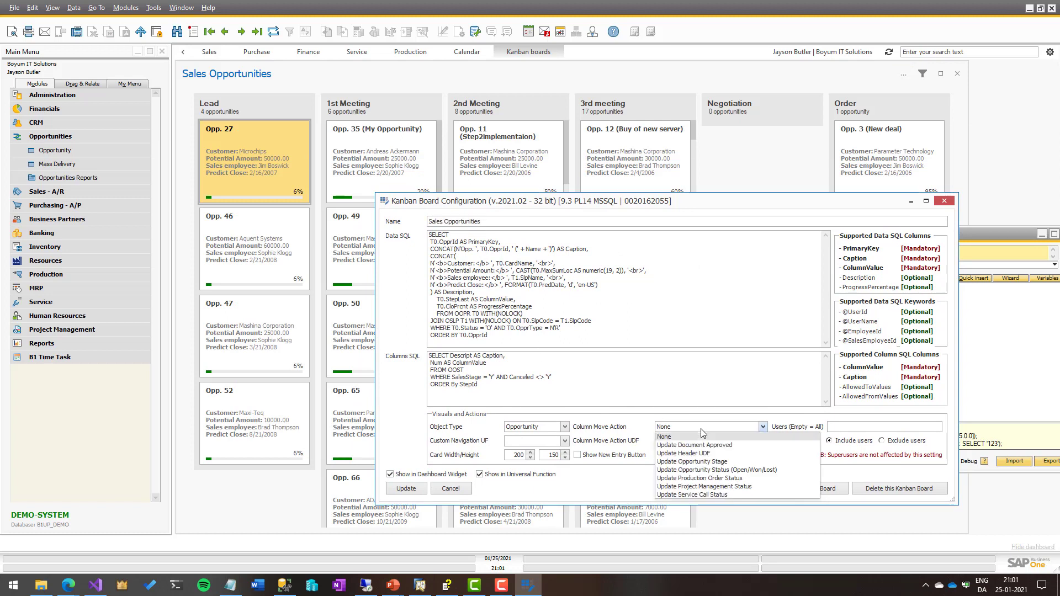
{"action": "left_click", "coordinate": [693, 465]}
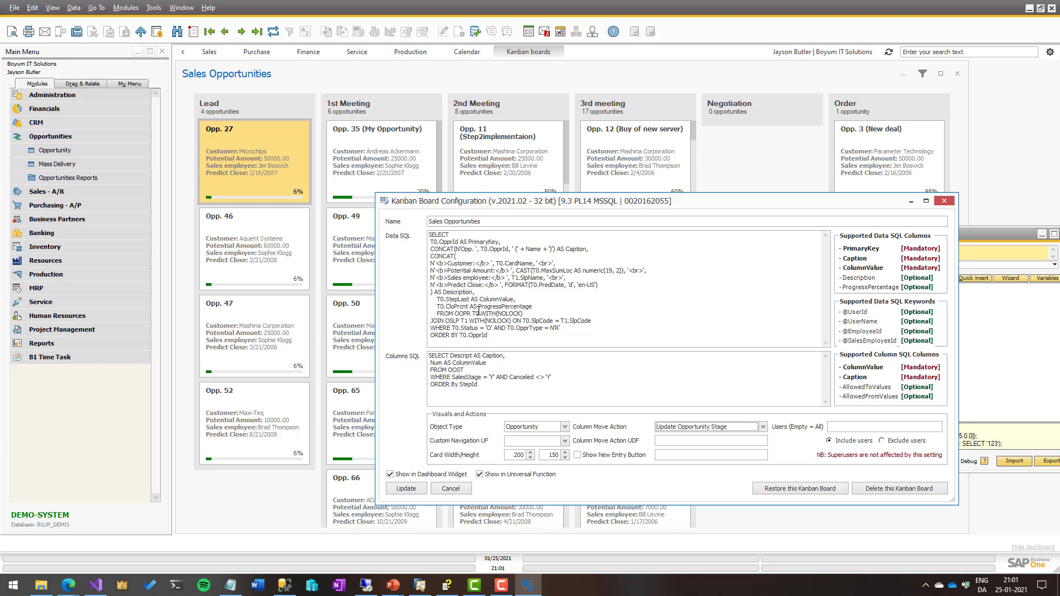
{"action": "double_click", "coordinate": [453, 300]}
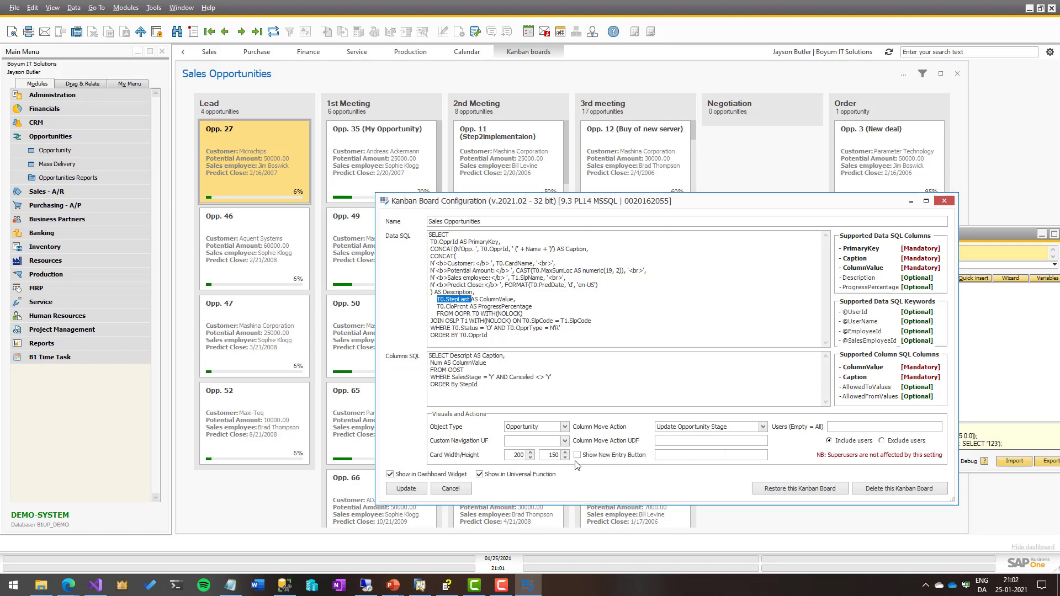
Step: Enable Show New Entry Button and save, then test New in the Lead column and cancel
{"action": "left_click", "coordinate": [620, 461]}
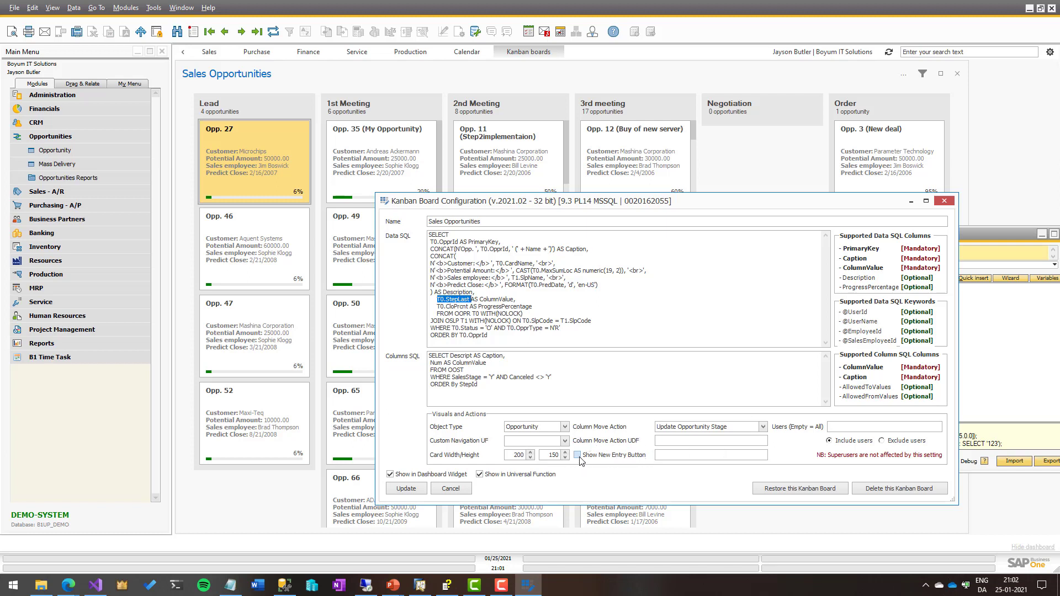
{"action": "left_click", "coordinate": [406, 491]}
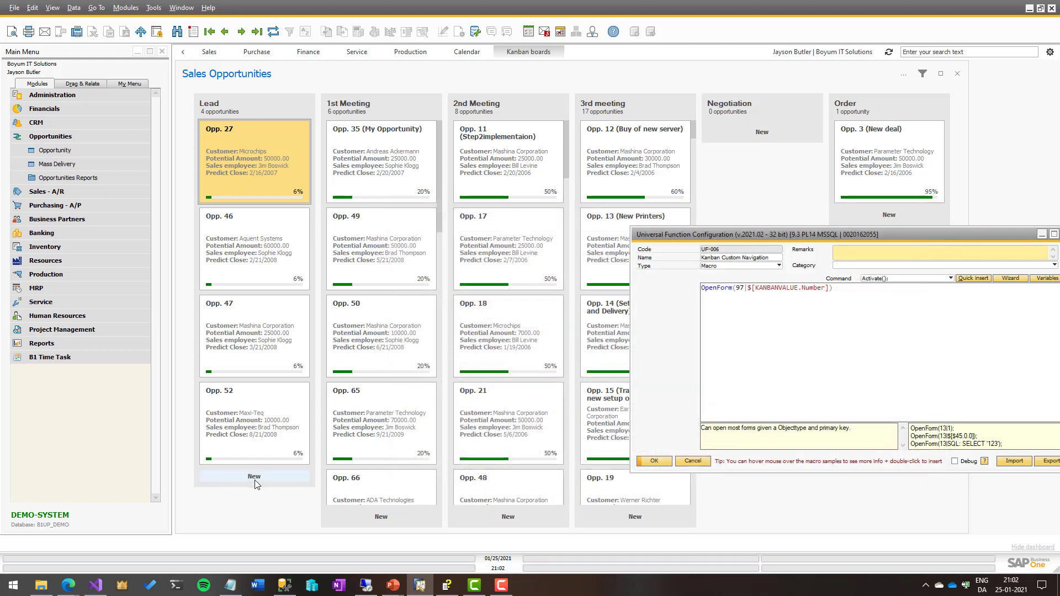
{"action": "left_click", "coordinate": [254, 477]}
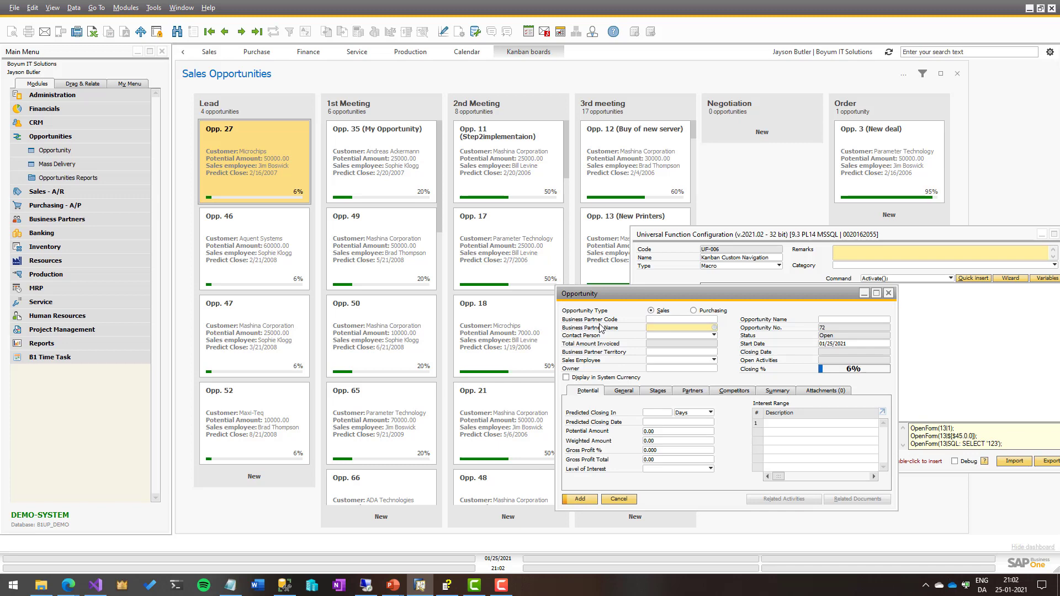
{"action": "left_click", "coordinate": [617, 499]}
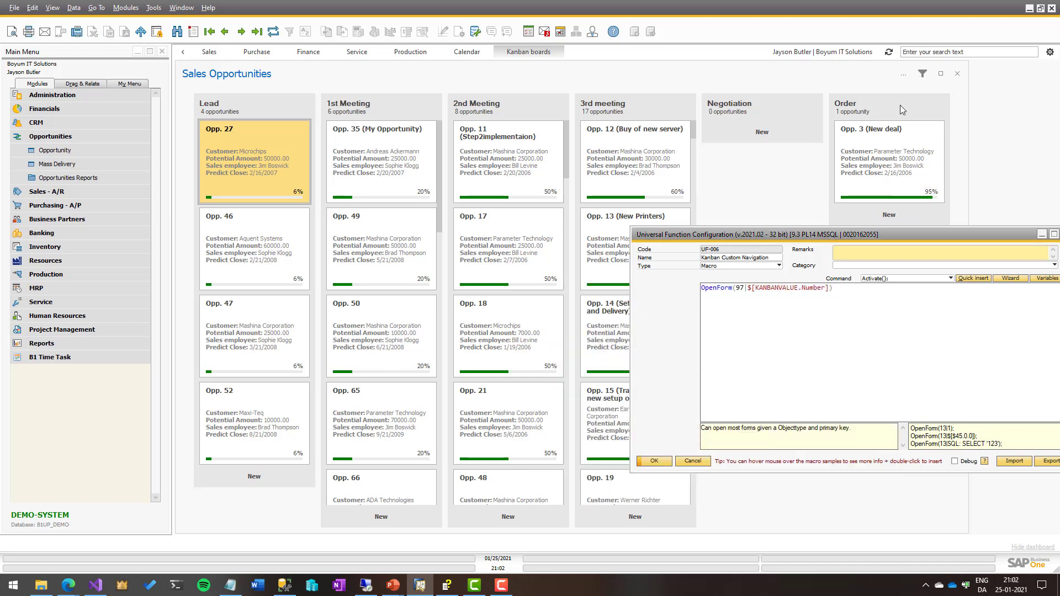
Step: Caption the board's new-entry buttons 'new oppr' and save the configuration
{"action": "left_click", "coordinate": [905, 74]}
{"action": "left_click", "coordinate": [924, 110]}
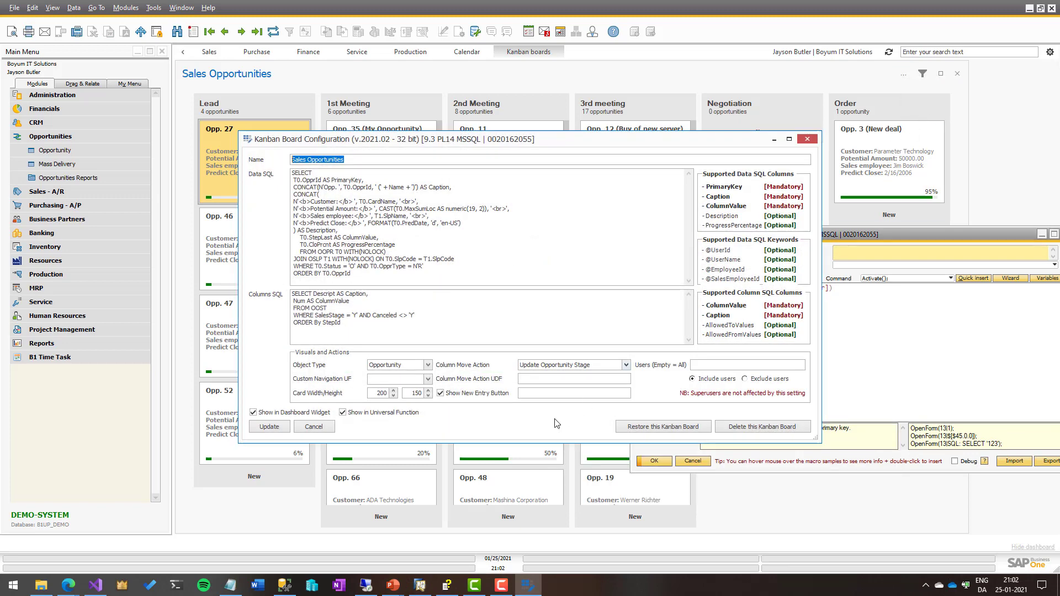
{"action": "left_click", "coordinate": [524, 499]}
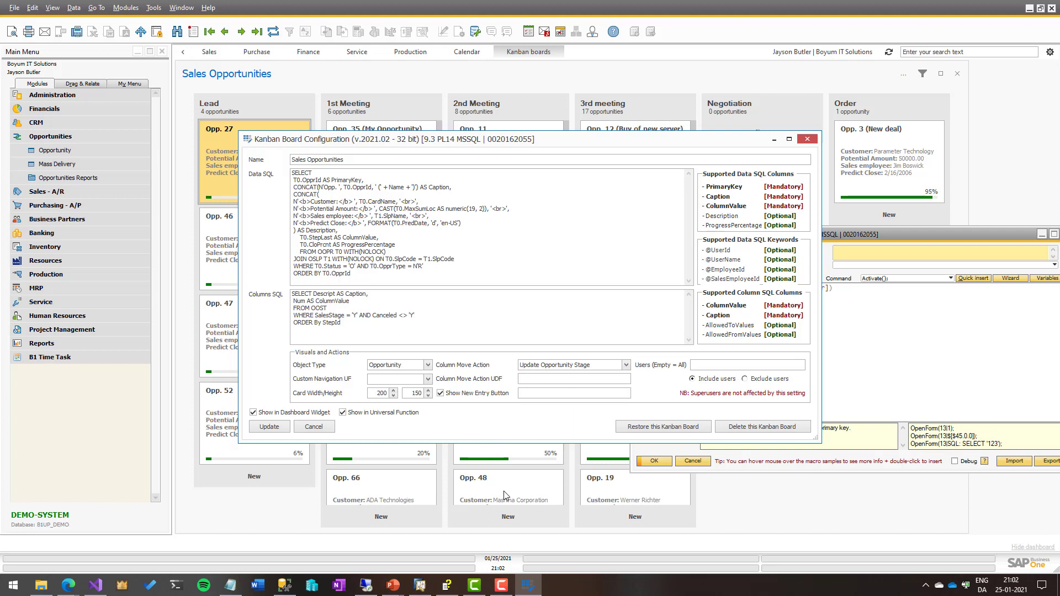
{"action": "type", "text": "new oppr"}
{"action": "left_click", "coordinate": [266, 428]}
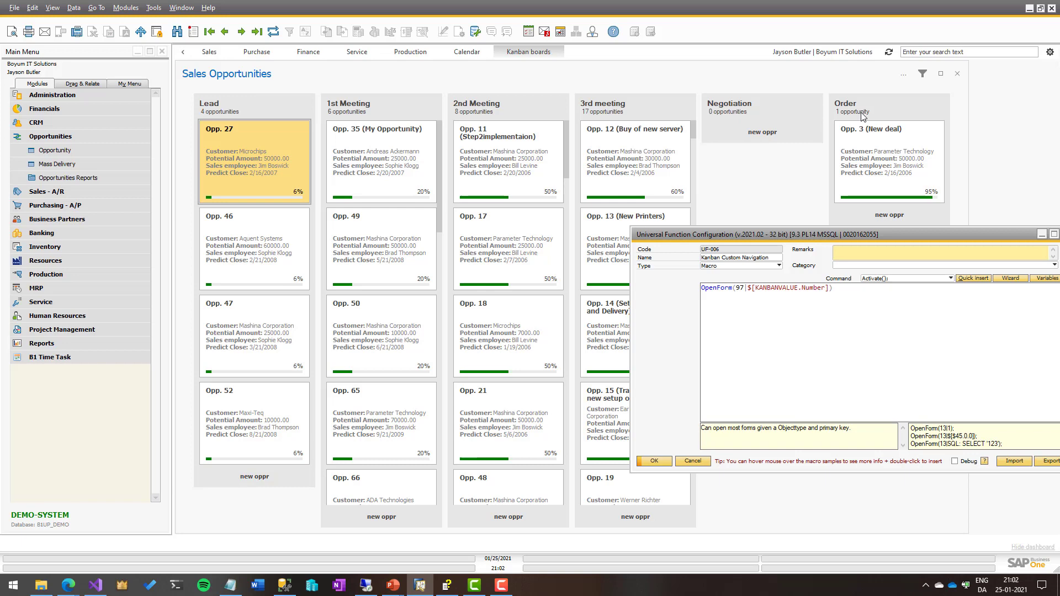
Step: Untick Show New Entry Button and save the board without new-entry buttons
{"action": "left_click", "coordinate": [903, 74]}
{"action": "left_click", "coordinate": [918, 114]}
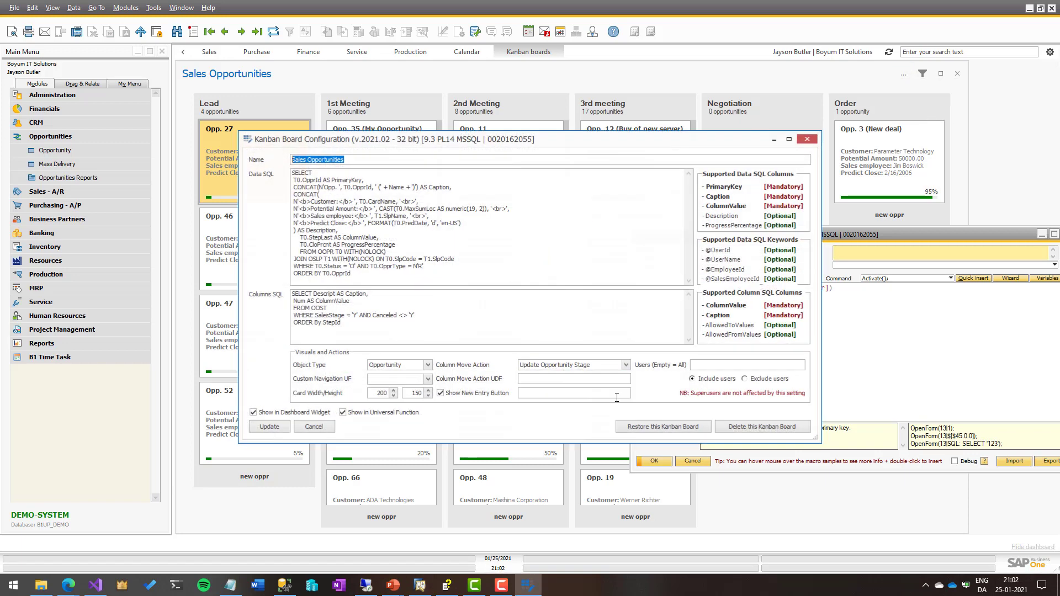
{"action": "left_click", "coordinate": [453, 394]}
{"action": "left_click", "coordinate": [452, 394]}
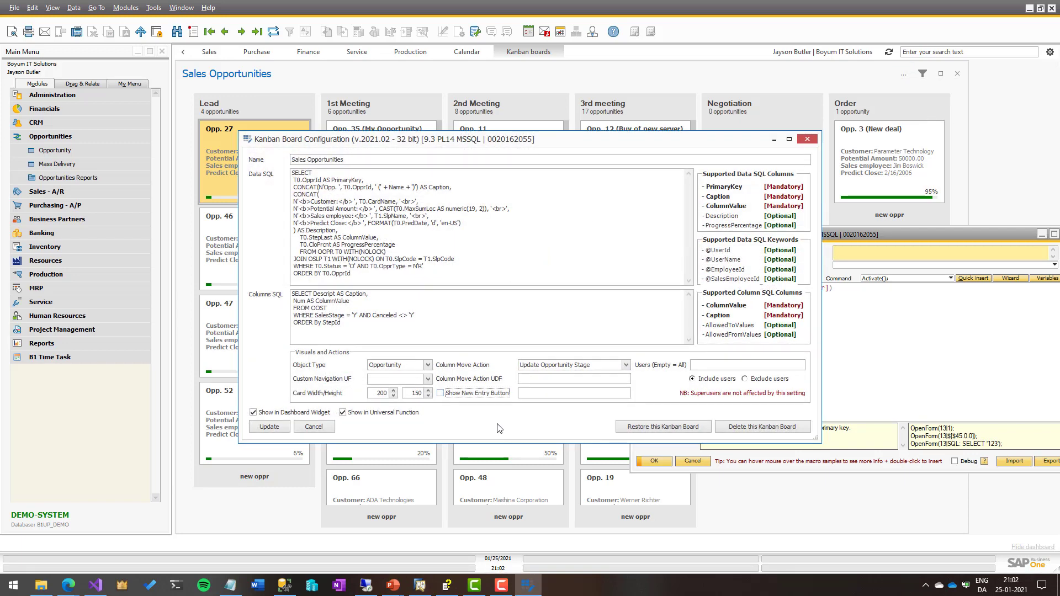
{"action": "left_click", "coordinate": [270, 429]}
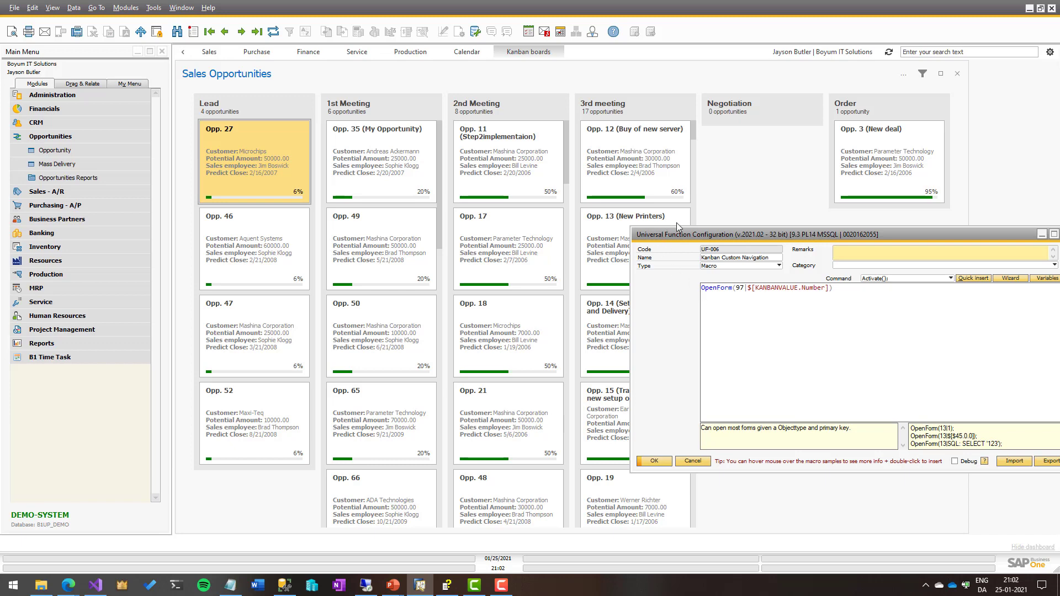
Step: Enter 'manager;' in Users (Empty = All) and switch to Exclude users
{"action": "left_click", "coordinate": [903, 72]}
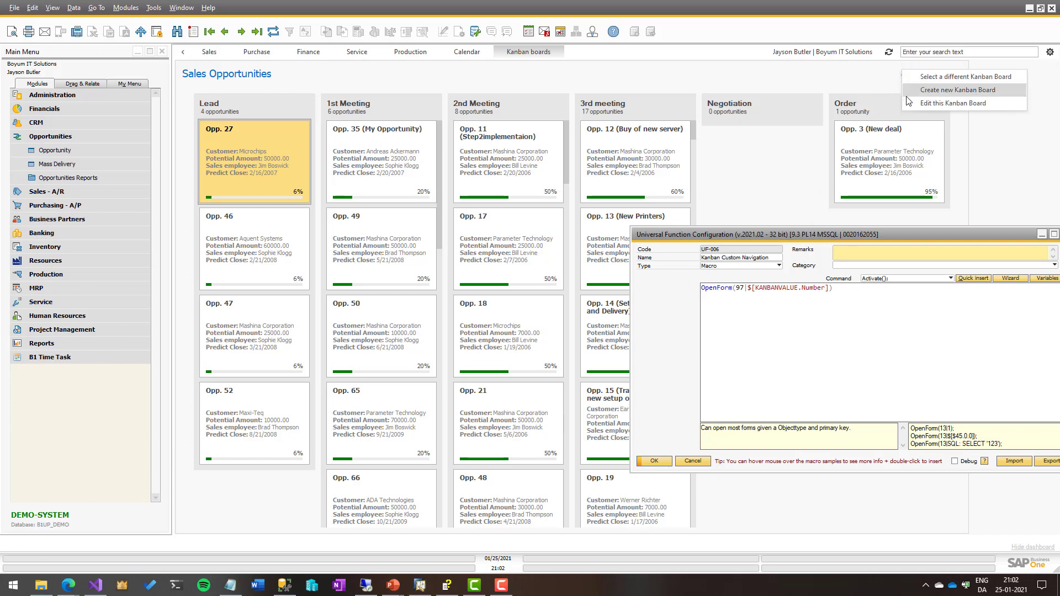
{"action": "left_click", "coordinate": [916, 104]}
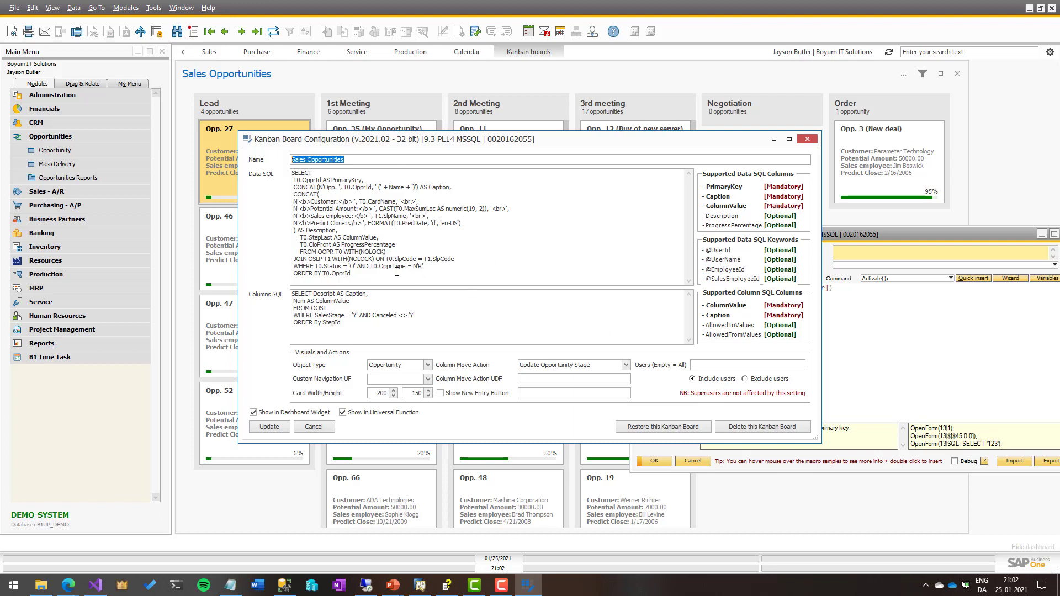
{"action": "left_click", "coordinate": [695, 365]}
{"action": "type", "text": "manager;bill"}
{"action": "left_click", "coordinate": [754, 381]}
Step: Clear the Users field and save the visibility settings
{"action": "double_click", "coordinate": [730, 366]}
{"action": "key", "text": "Delete"}
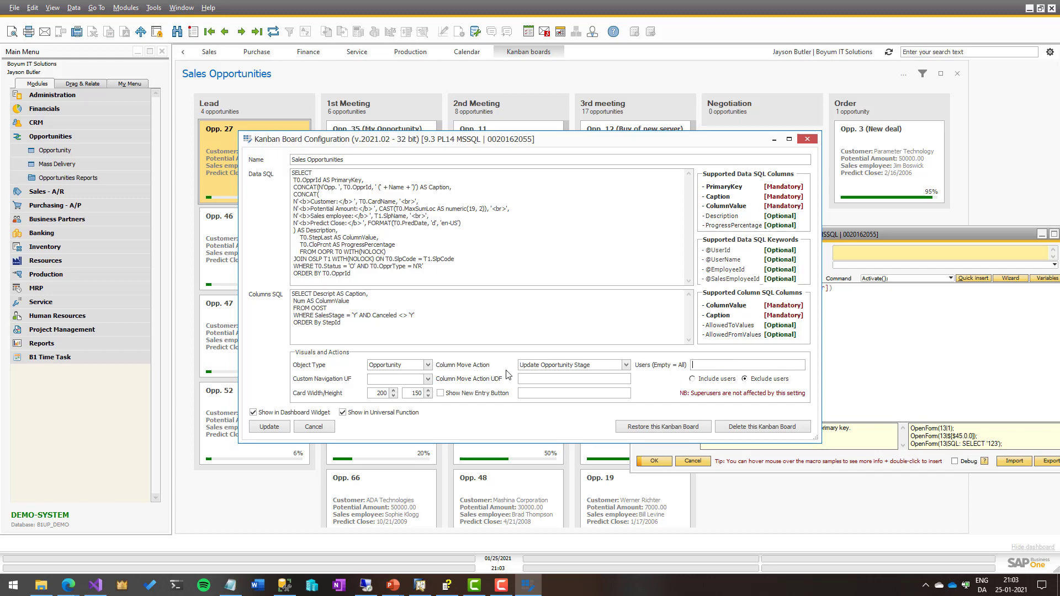
{"action": "left_click", "coordinate": [270, 427]}
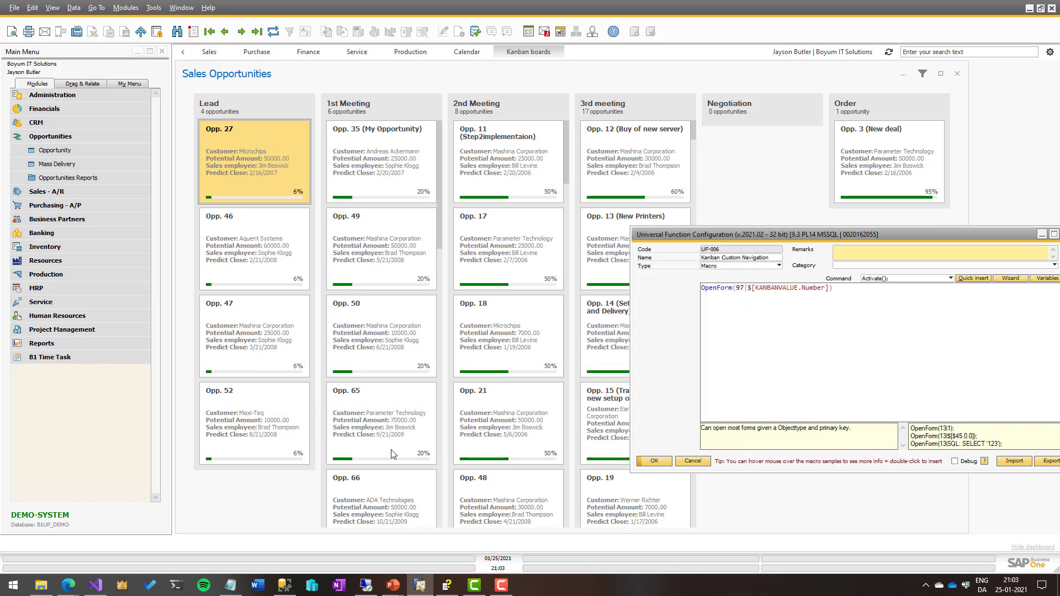